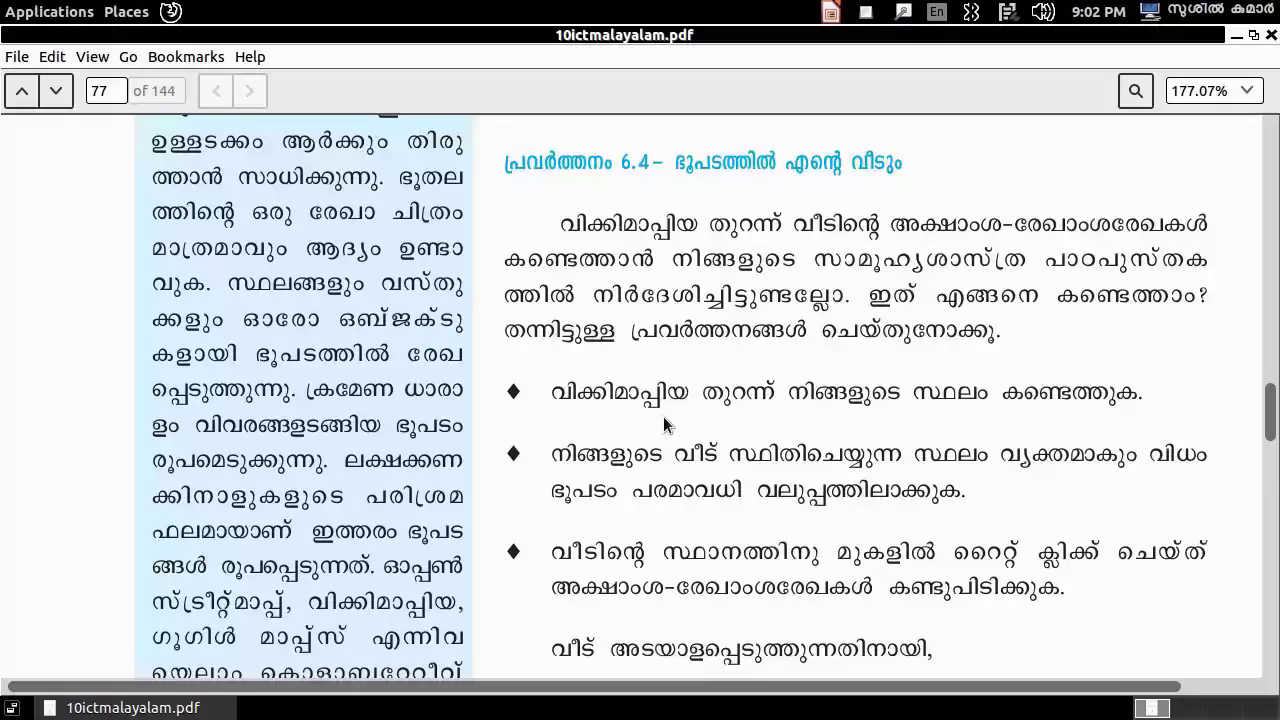
- Launch Firefox Web Browser from the Ubuntu Applications > Internet menu
click(52, 12)
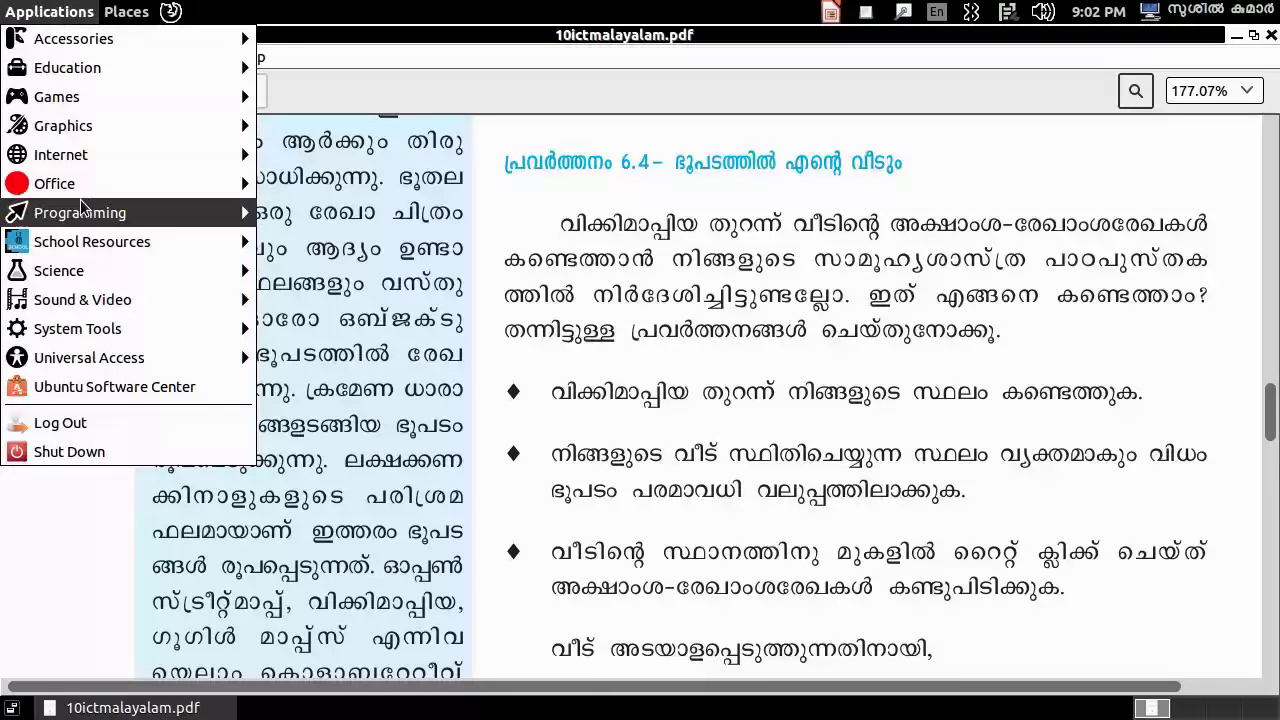
mouse_move(75, 160)
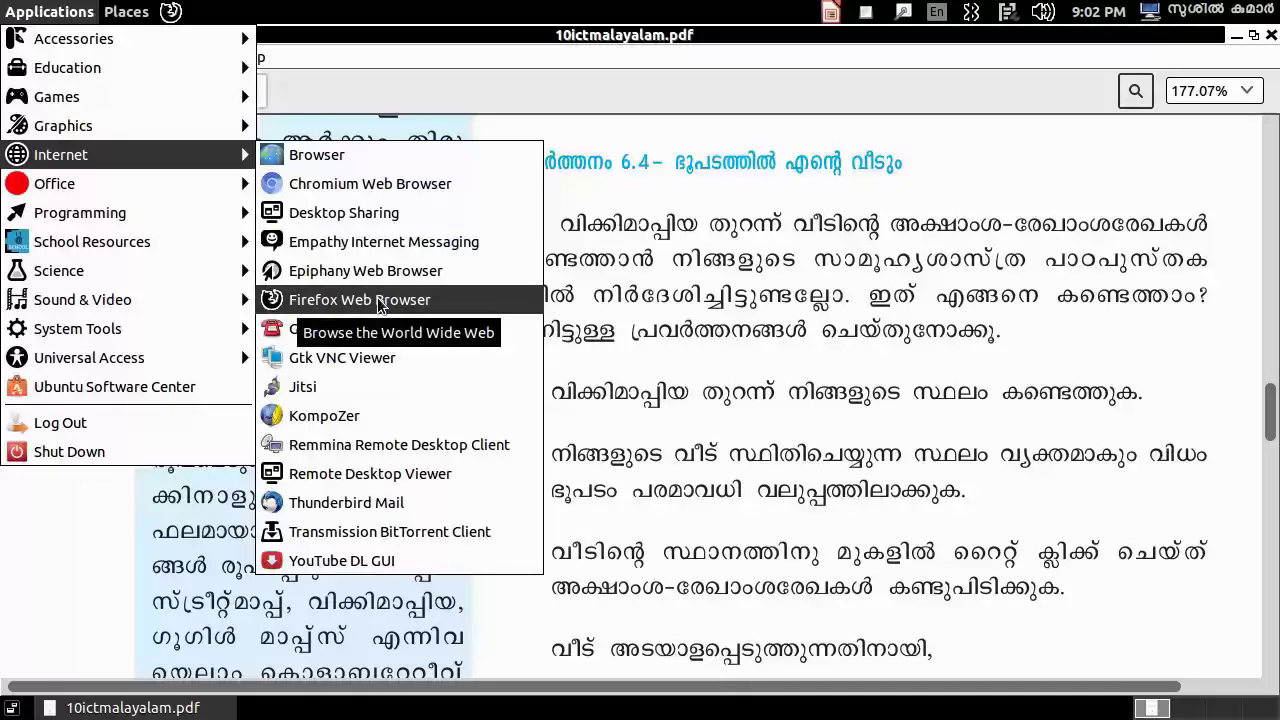
click(378, 300)
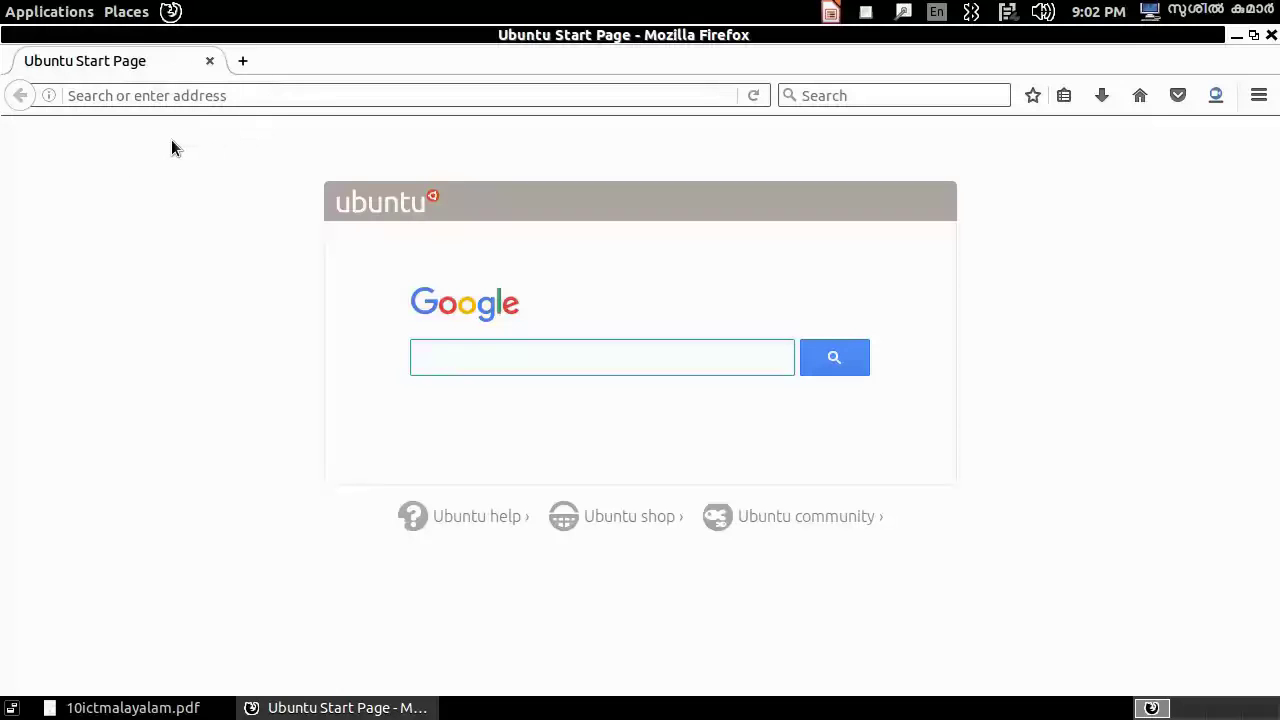
- Google 'wikimapia' and open the 'Wikimapia - Let's describe the whole world!' result
click(442, 358)
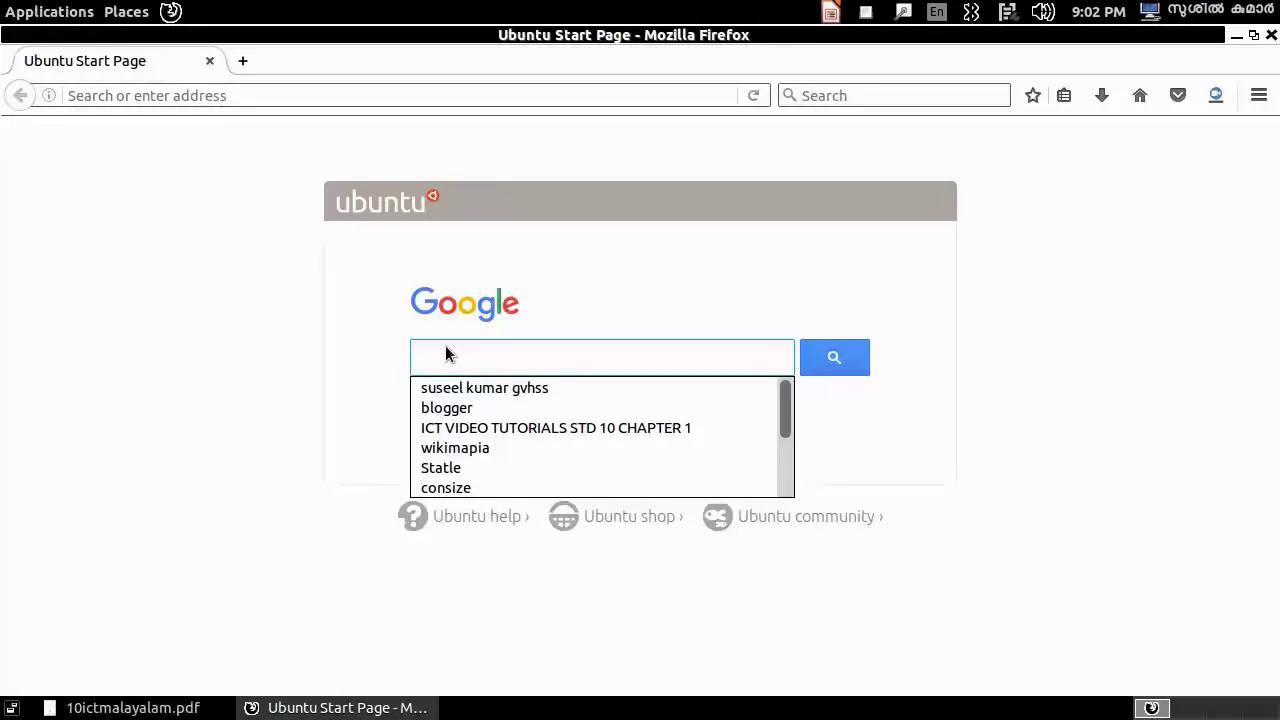
text(w)
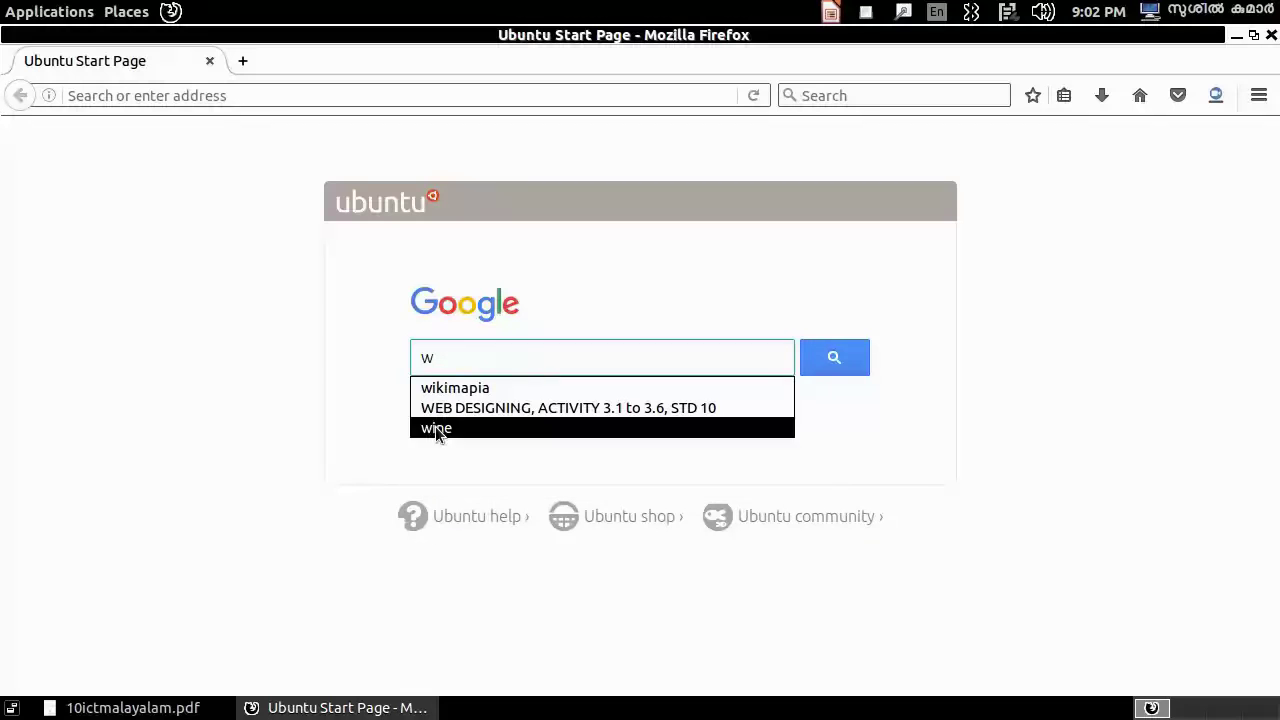
click(440, 388)
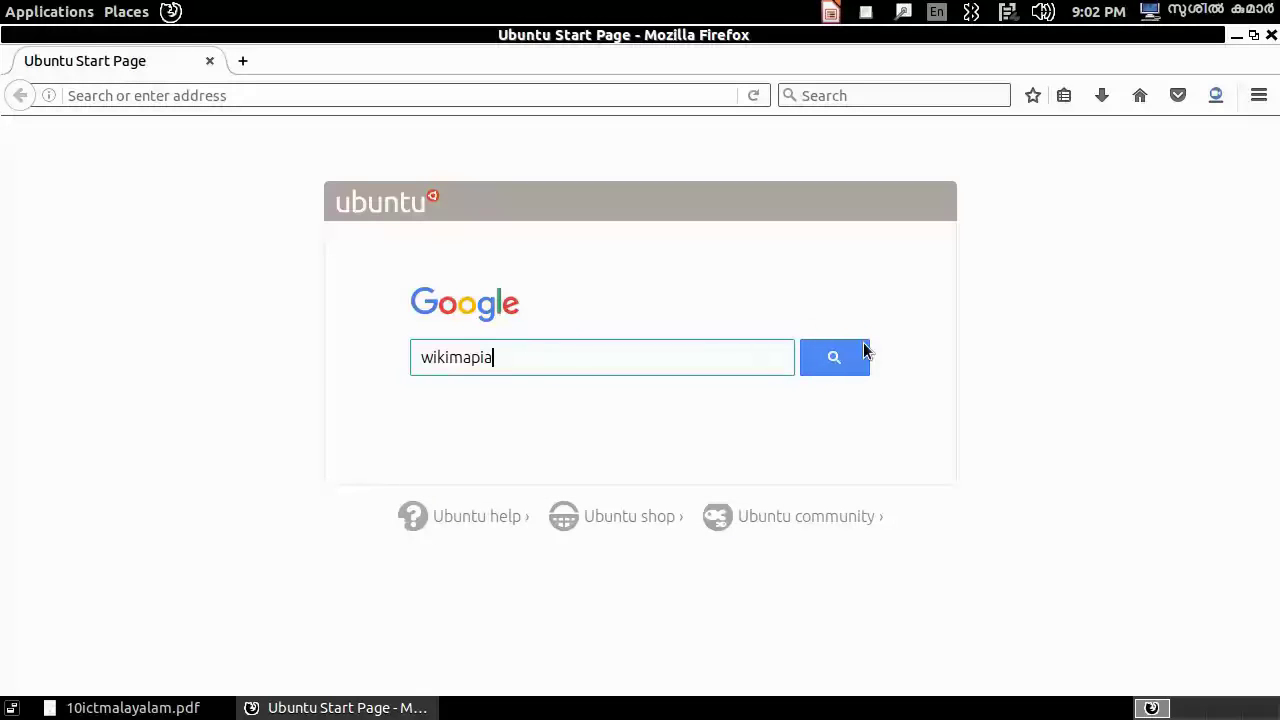
click(833, 357)
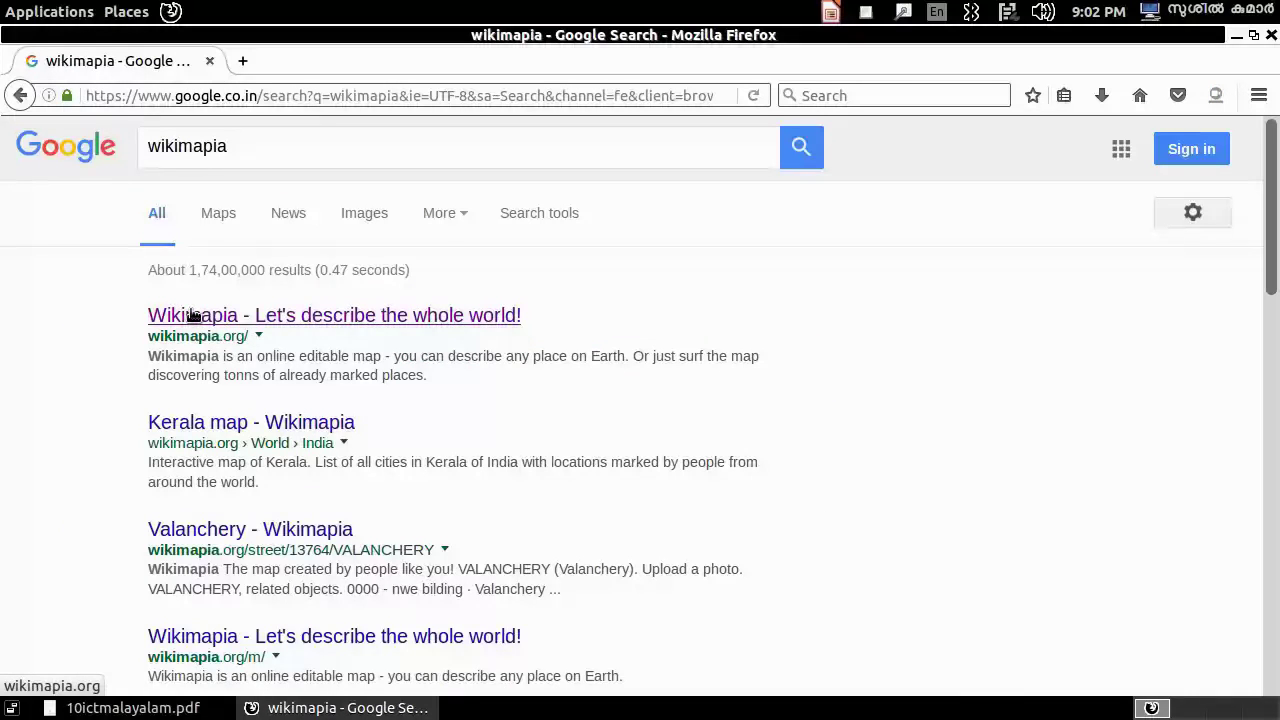
click(192, 315)
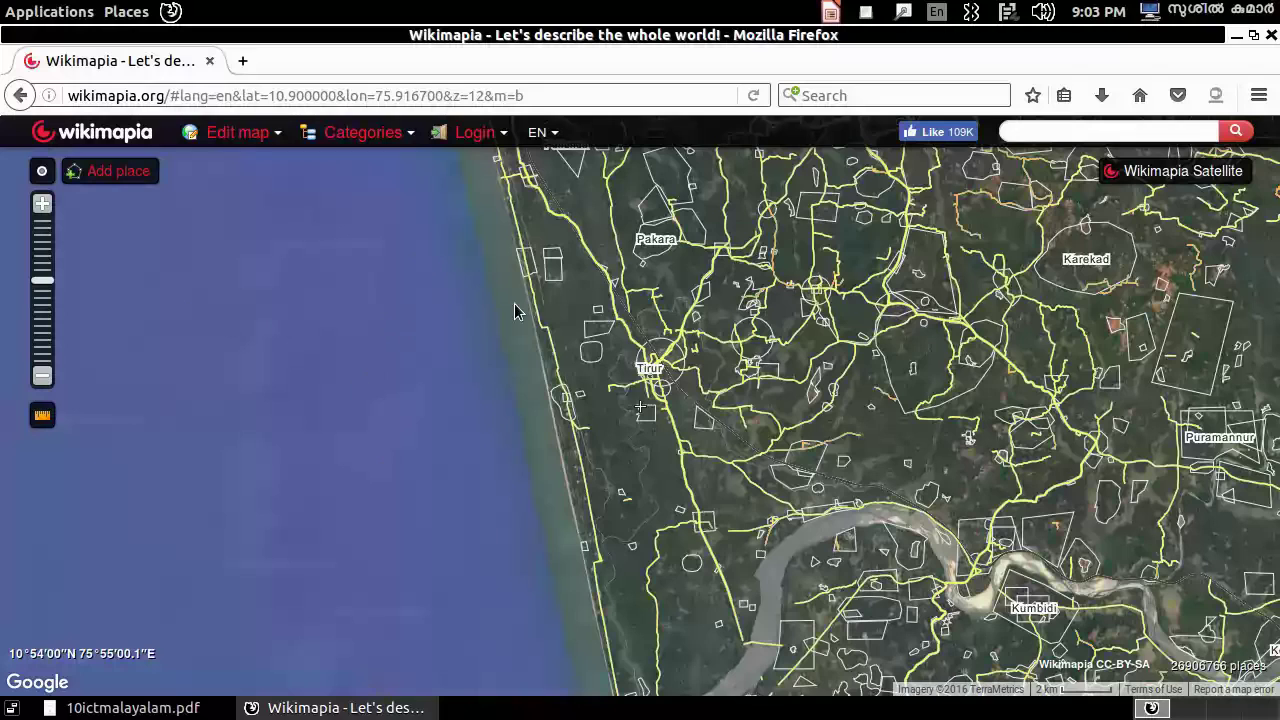
- Search the Wikimapia map for 'kolamangalam' to list matching places
click(1048, 129)
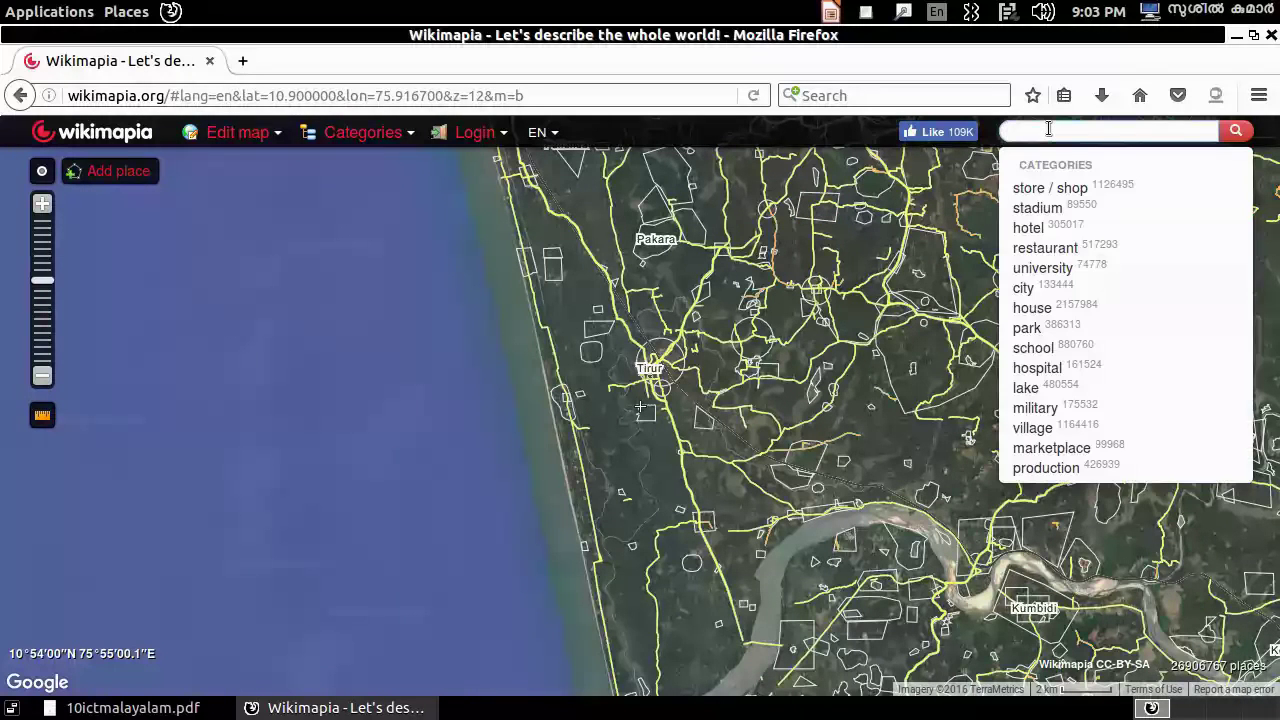
text(k)
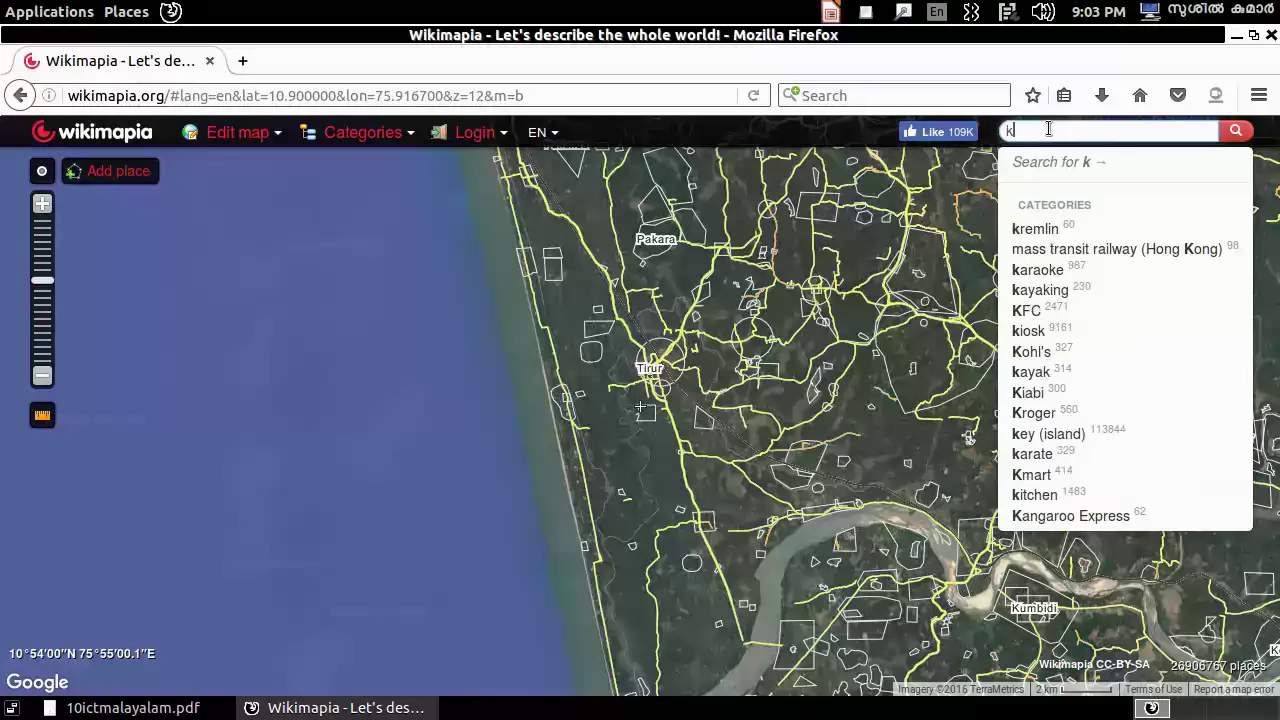
text(ol)
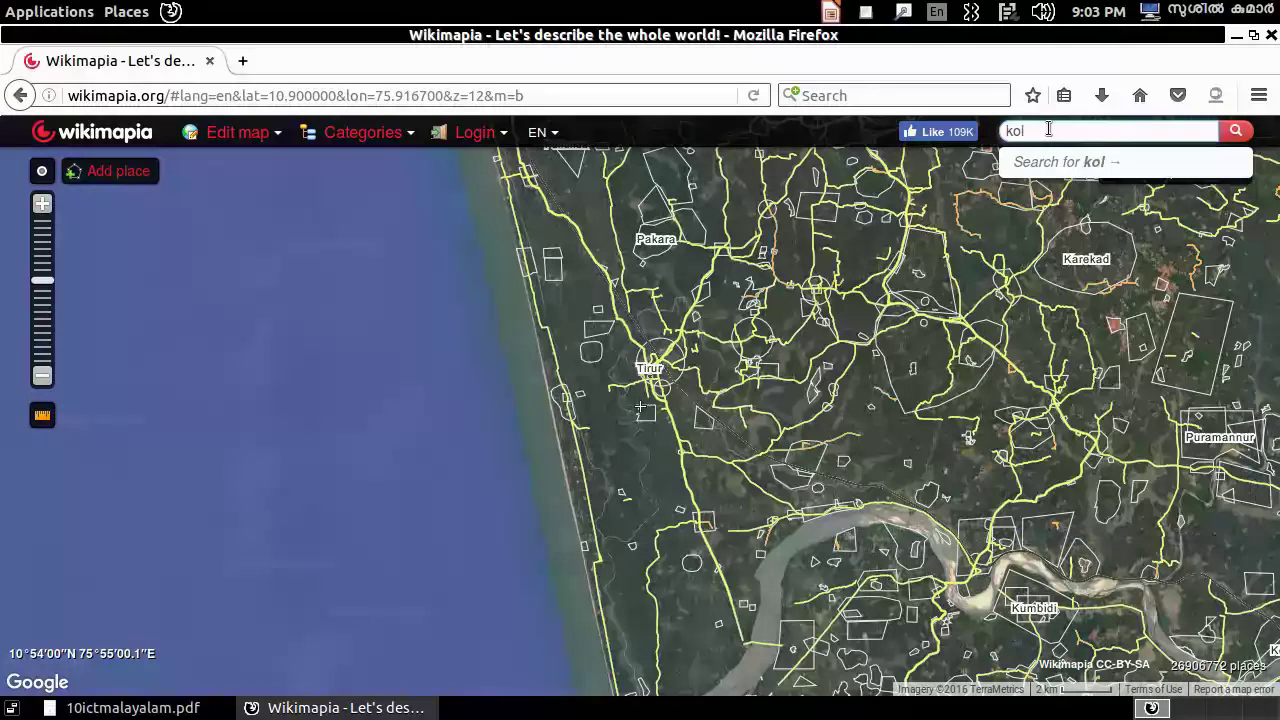
text(amanna)
text(alam)
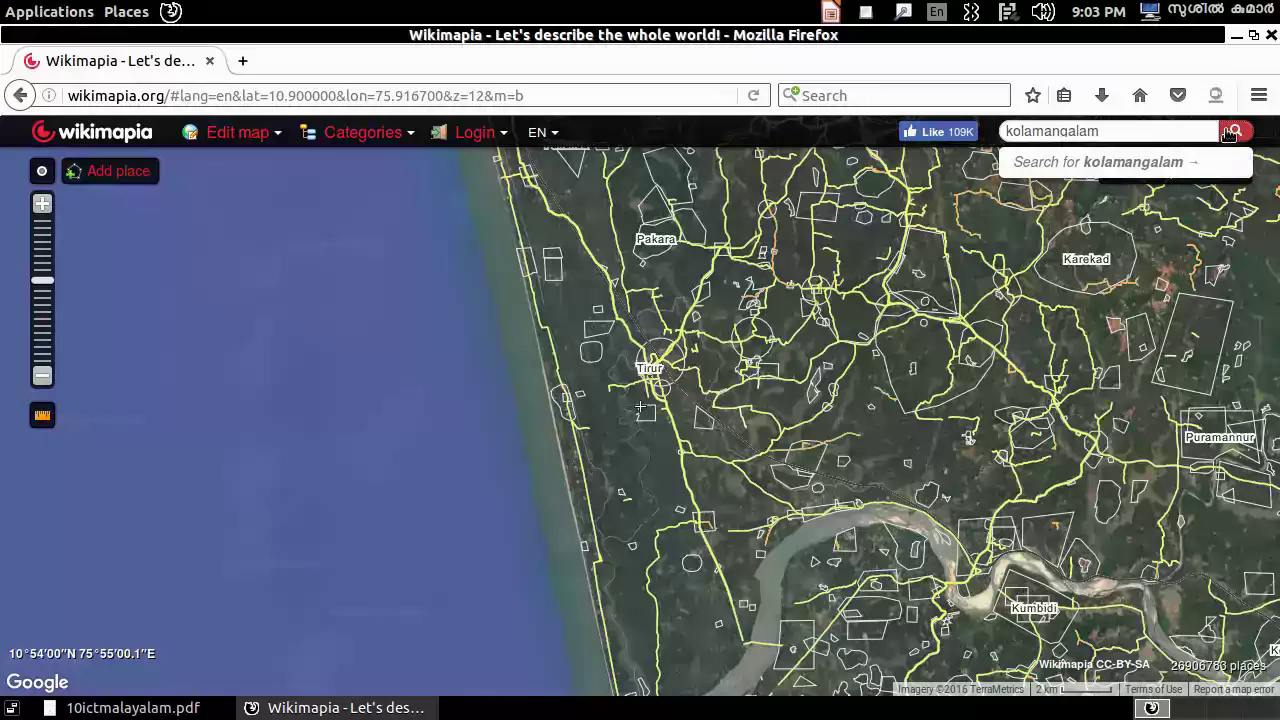
click(1235, 132)
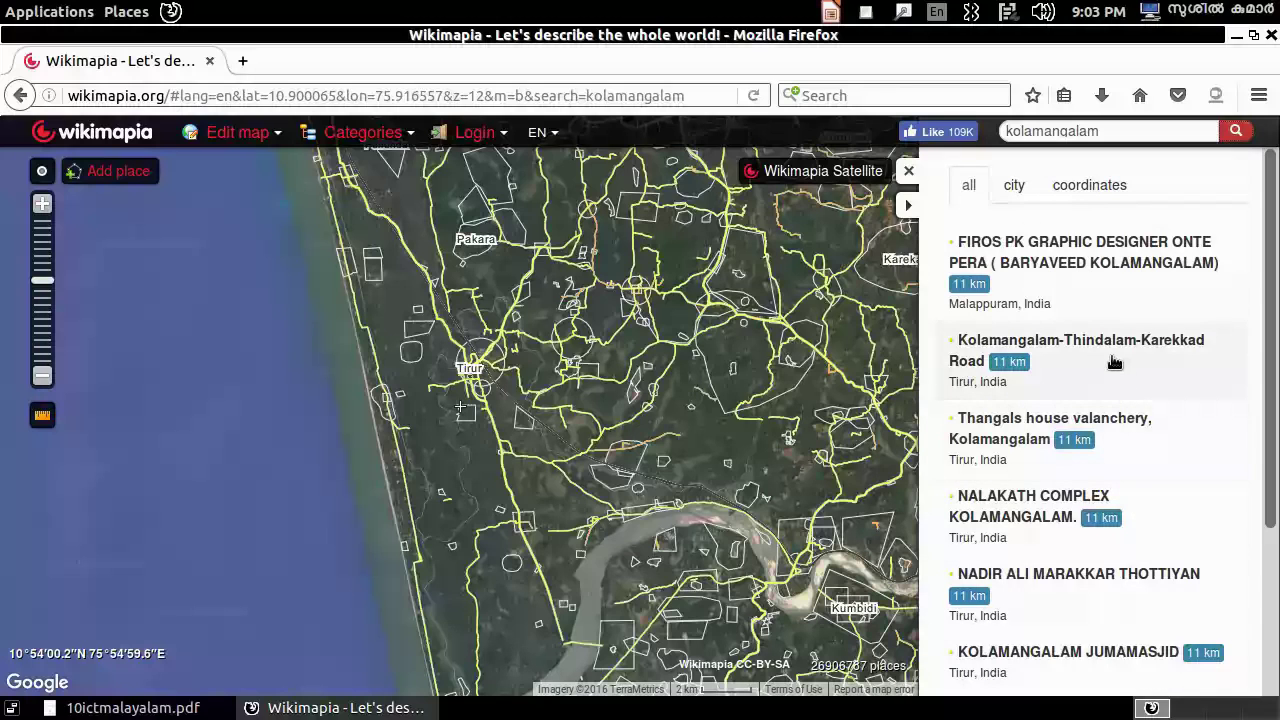
scroll(1114, 343, down, 2)
scroll(1114, 343, down, 2)
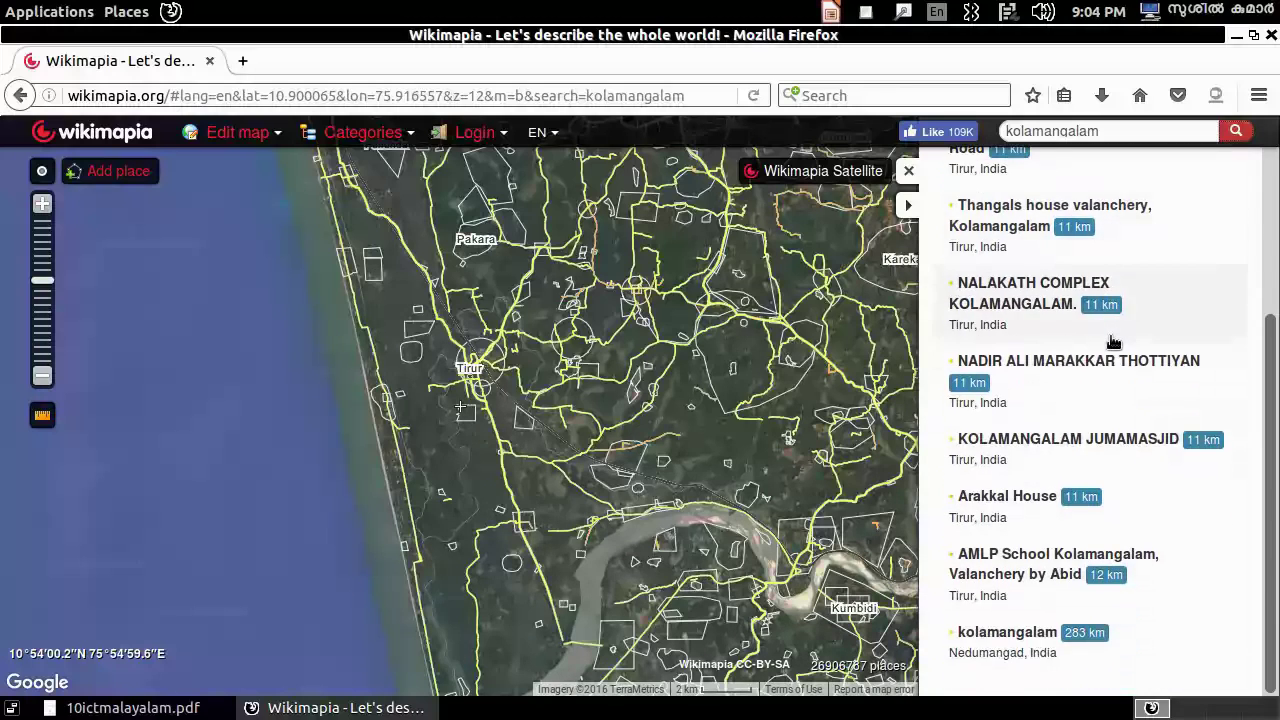
scroll(1106, 451, up, 4)
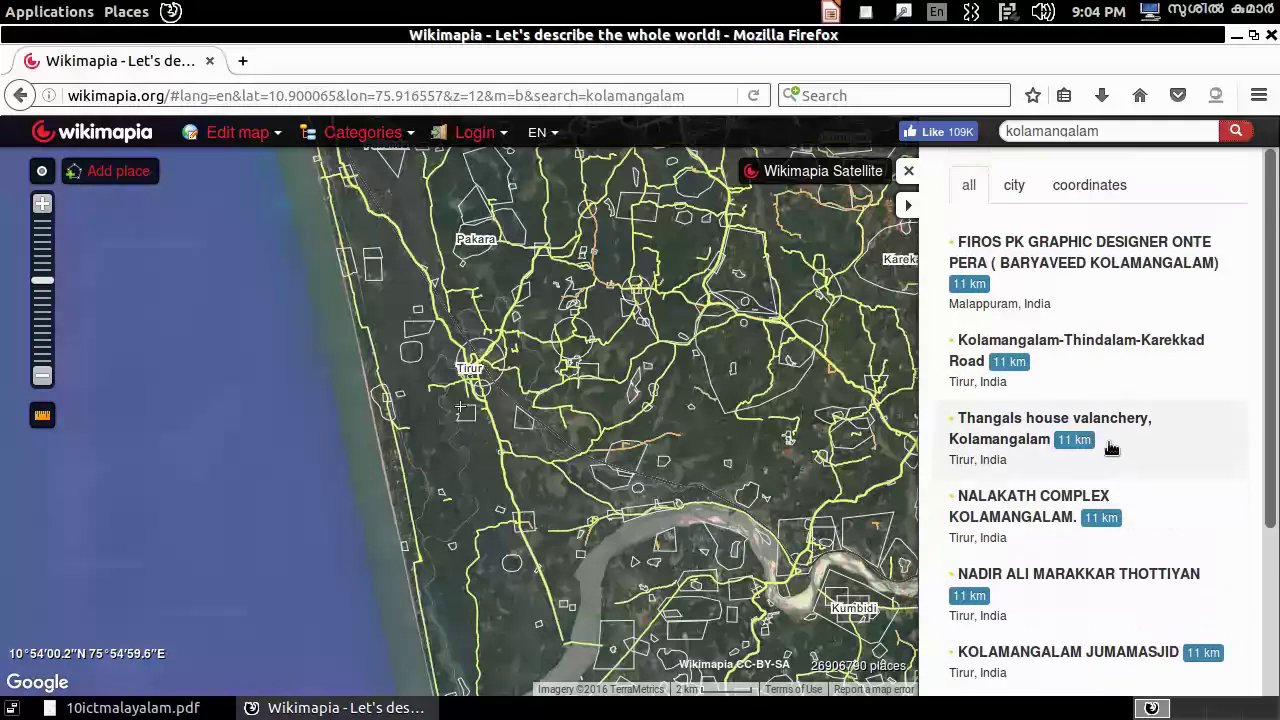
scroll(1174, 514, down, 4)
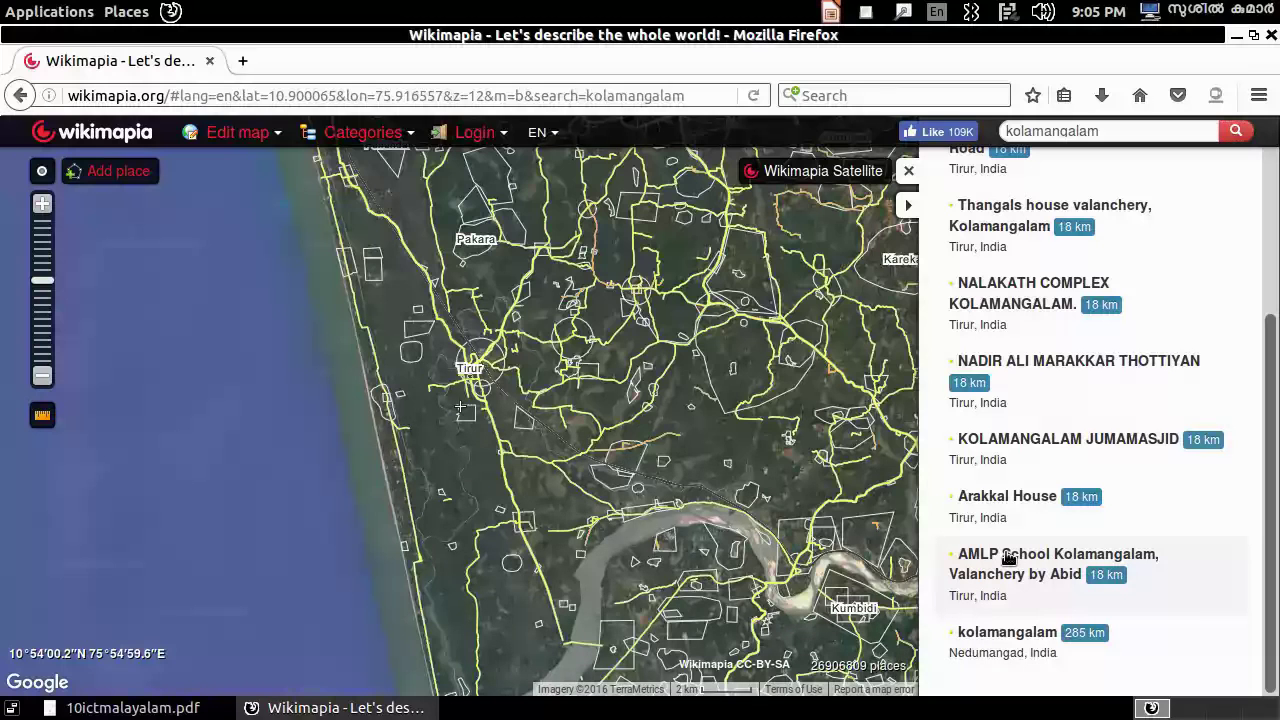
- Zoom the map to AMLP School Kolamangalam, then switch to the 10ictmalayalam.pdf textbook
click(1008, 557)
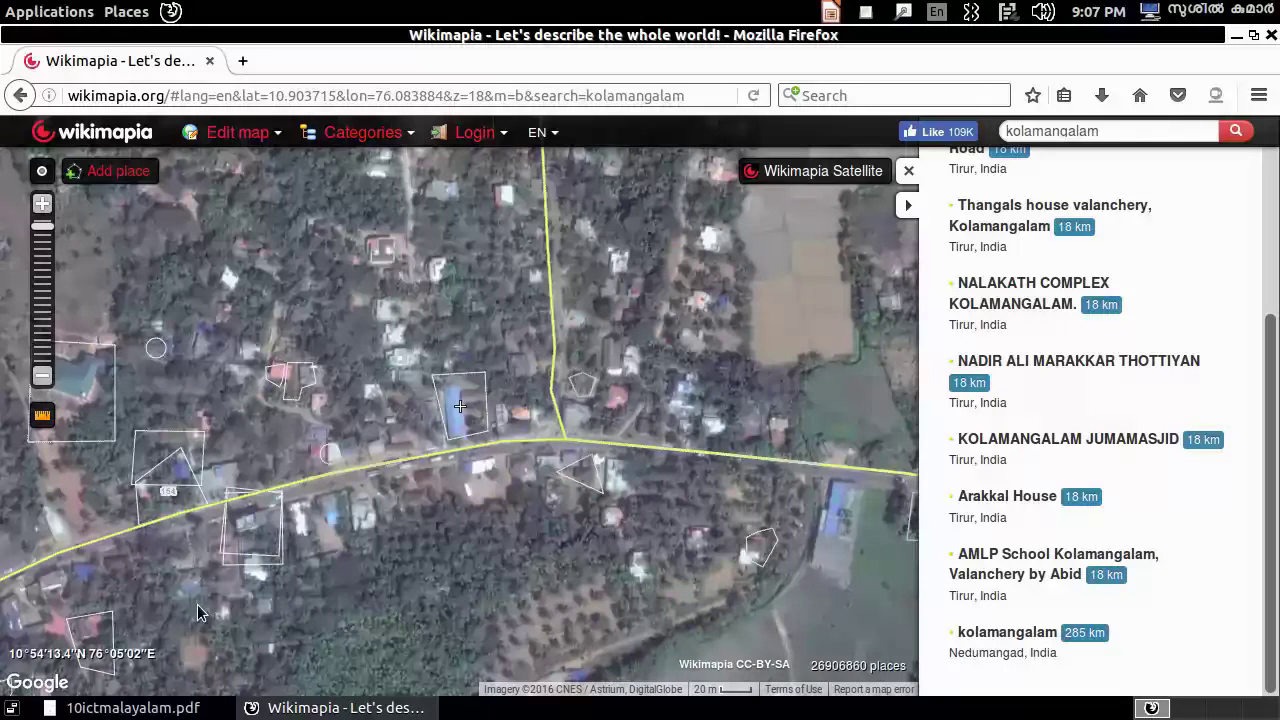
click(140, 707)
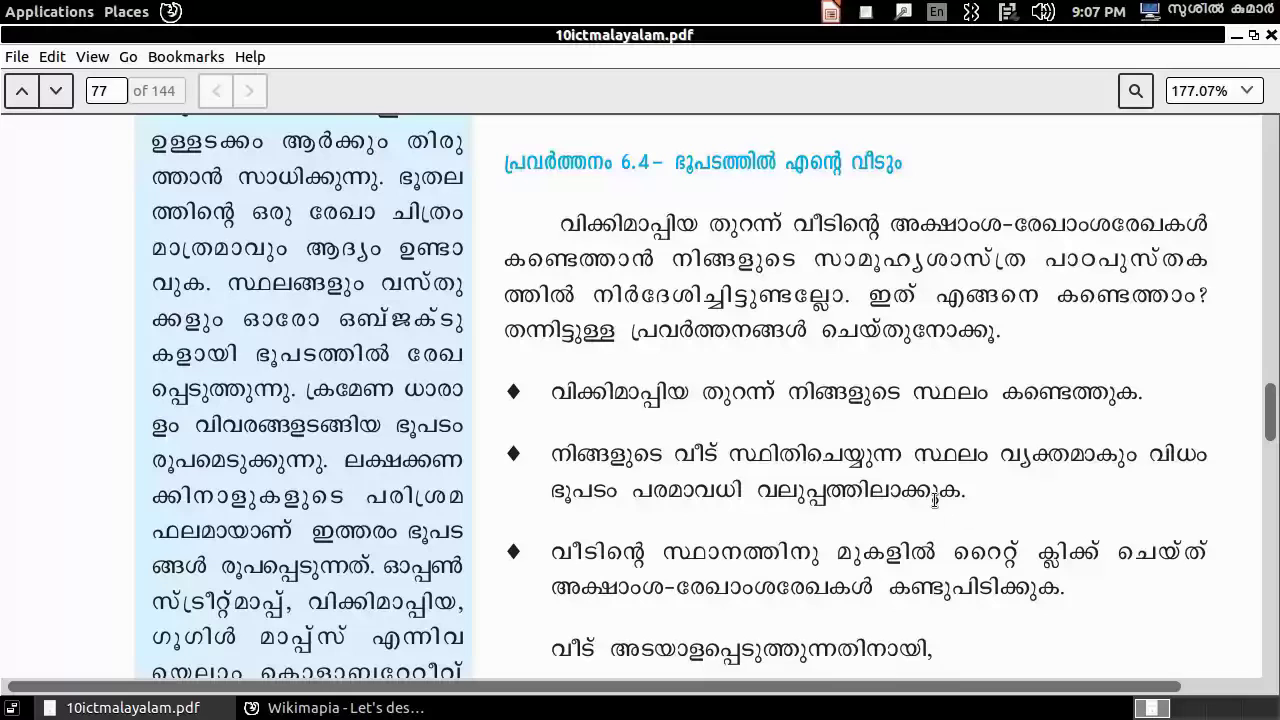
- Switch from the textbook back to the Wikimapia window in Firefox
click(318, 714)
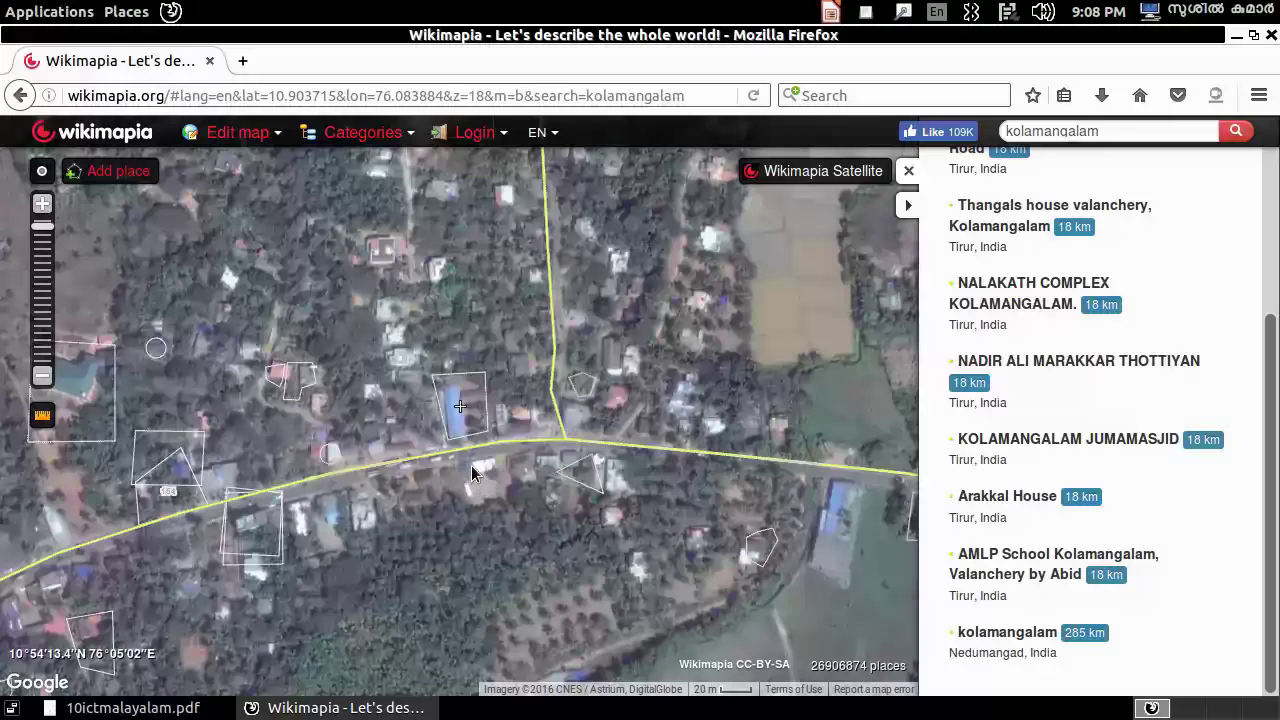
scroll(471, 464, up, 1)
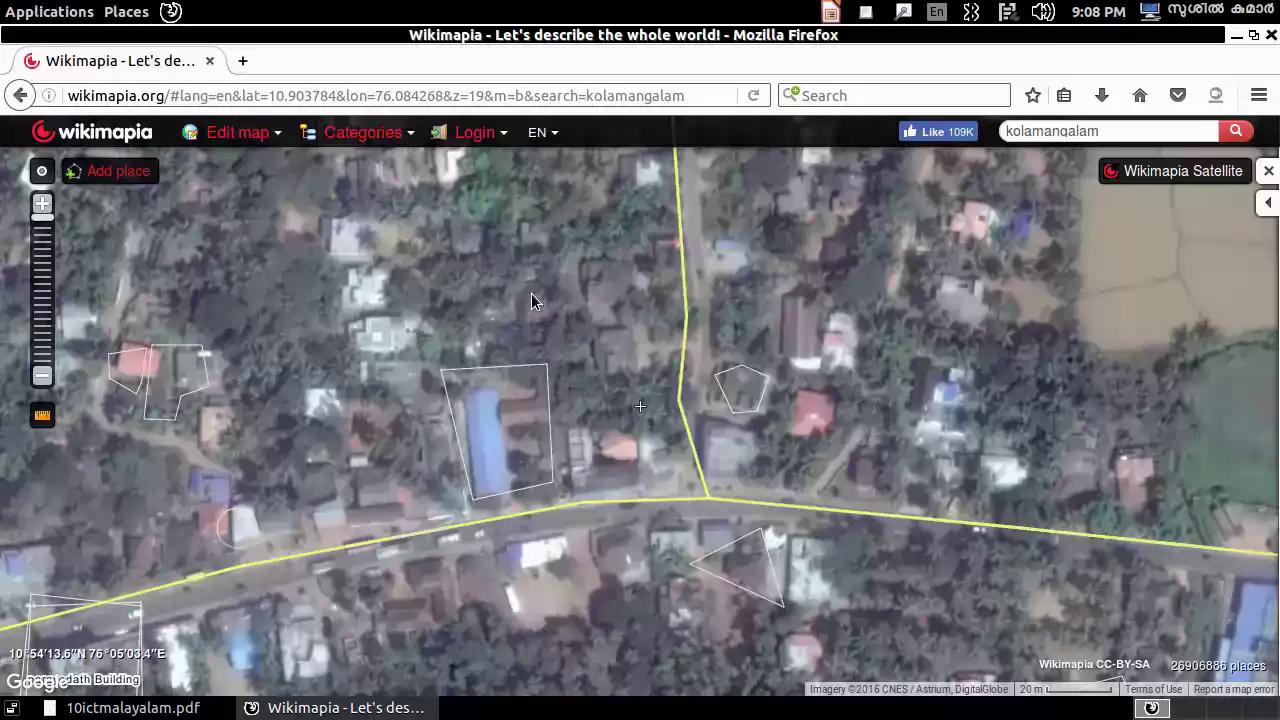
drag(534, 297, 711, 347)
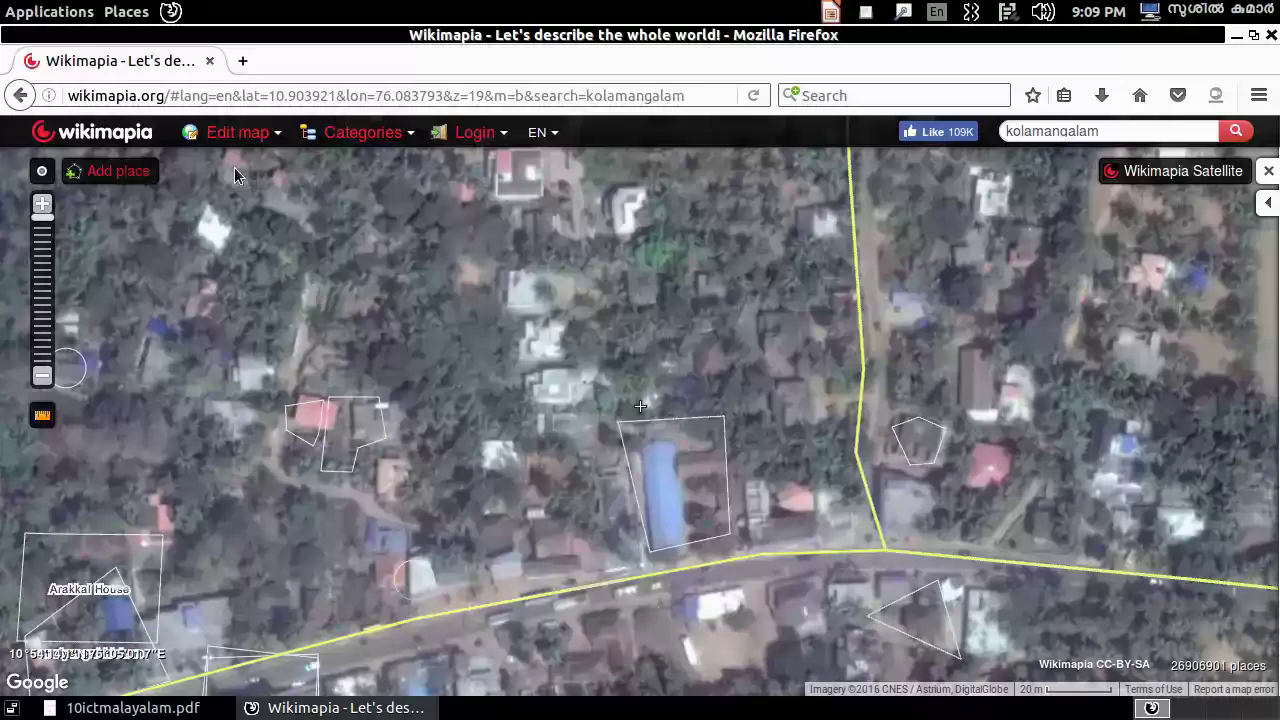
drag(235, 176, 824, 380)
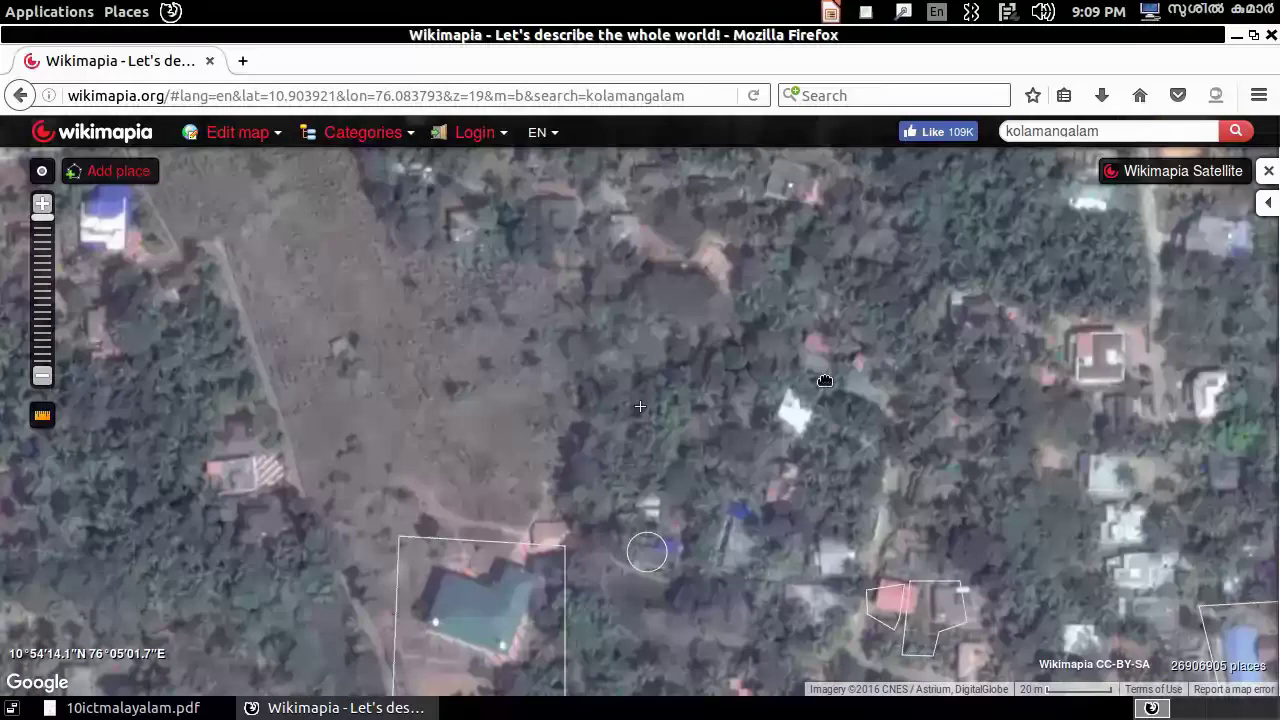
drag(825, 381, 568, 408)
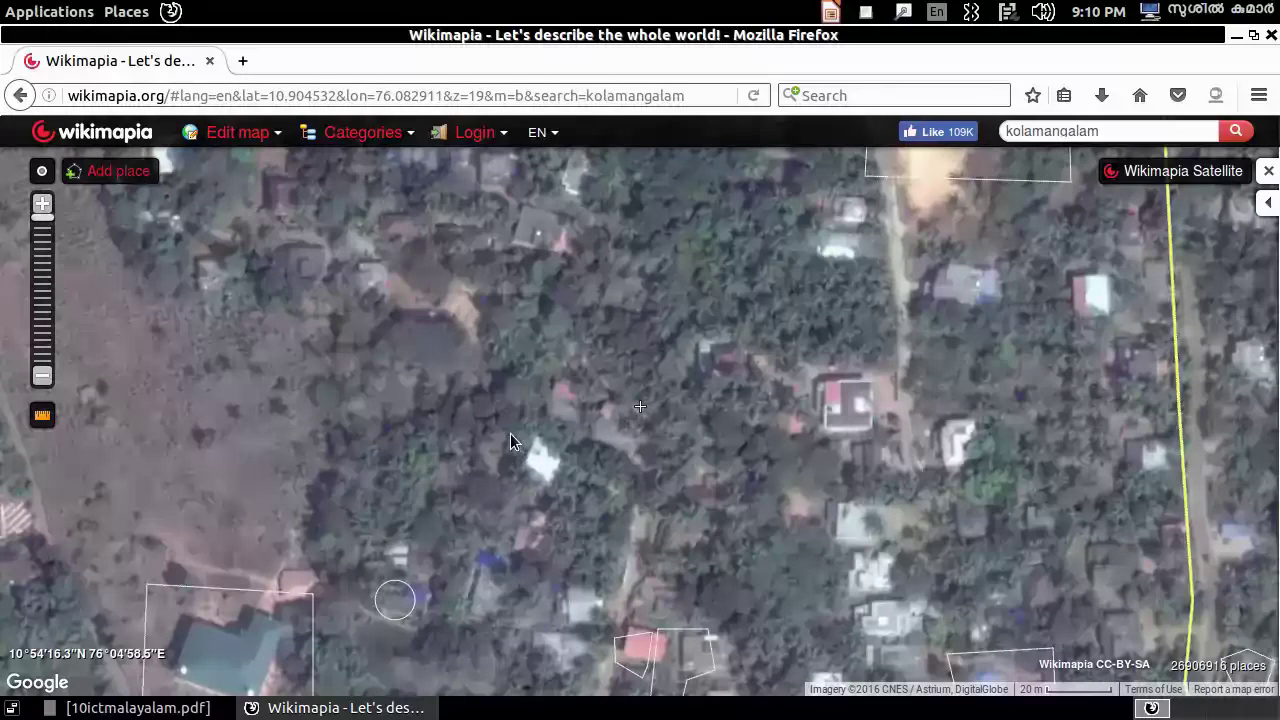
click(559, 396)
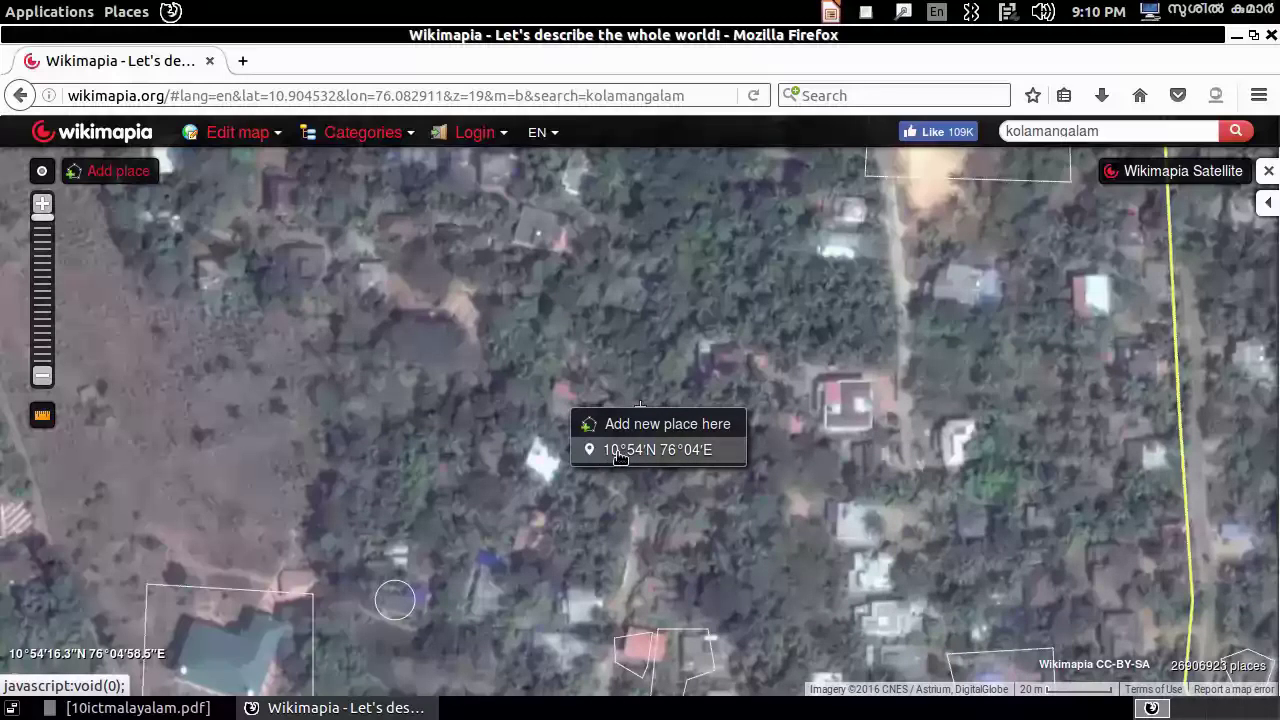
key(alt+Tab)
scroll(722, 300, down, 2)
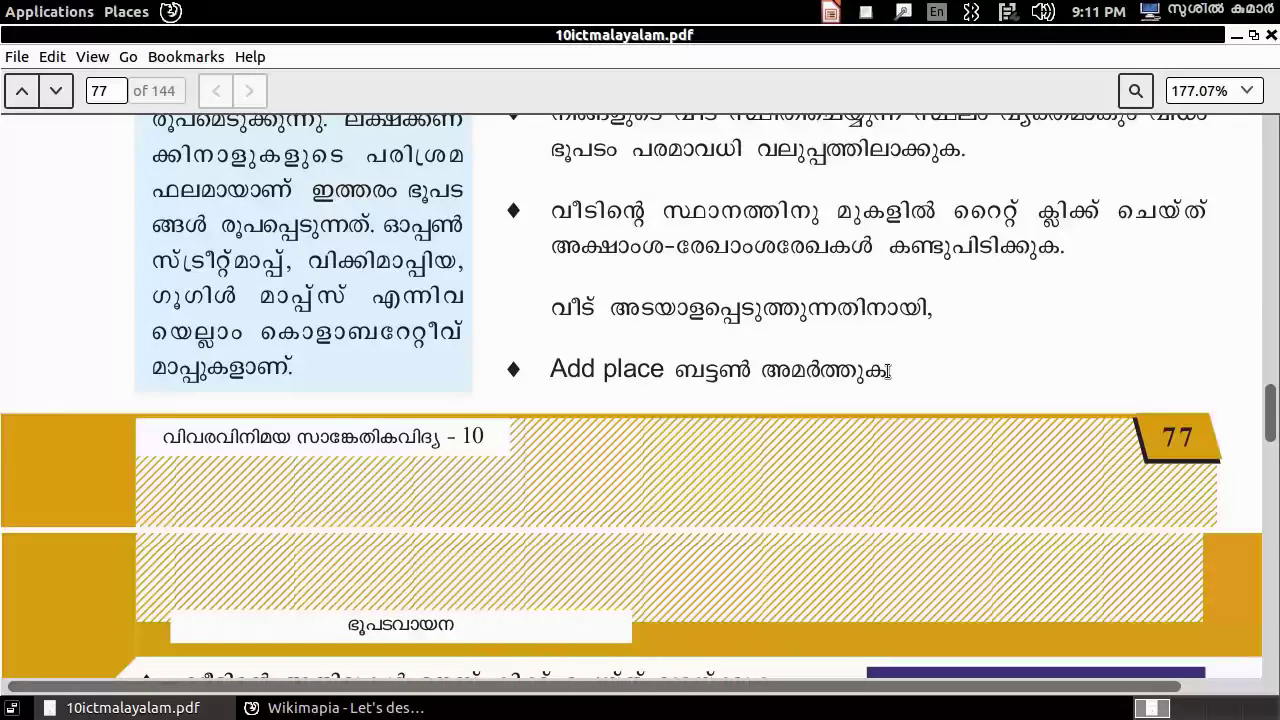
- Switch from the Evince PDF back to the Wikimapia map window
key(alt+Tab)
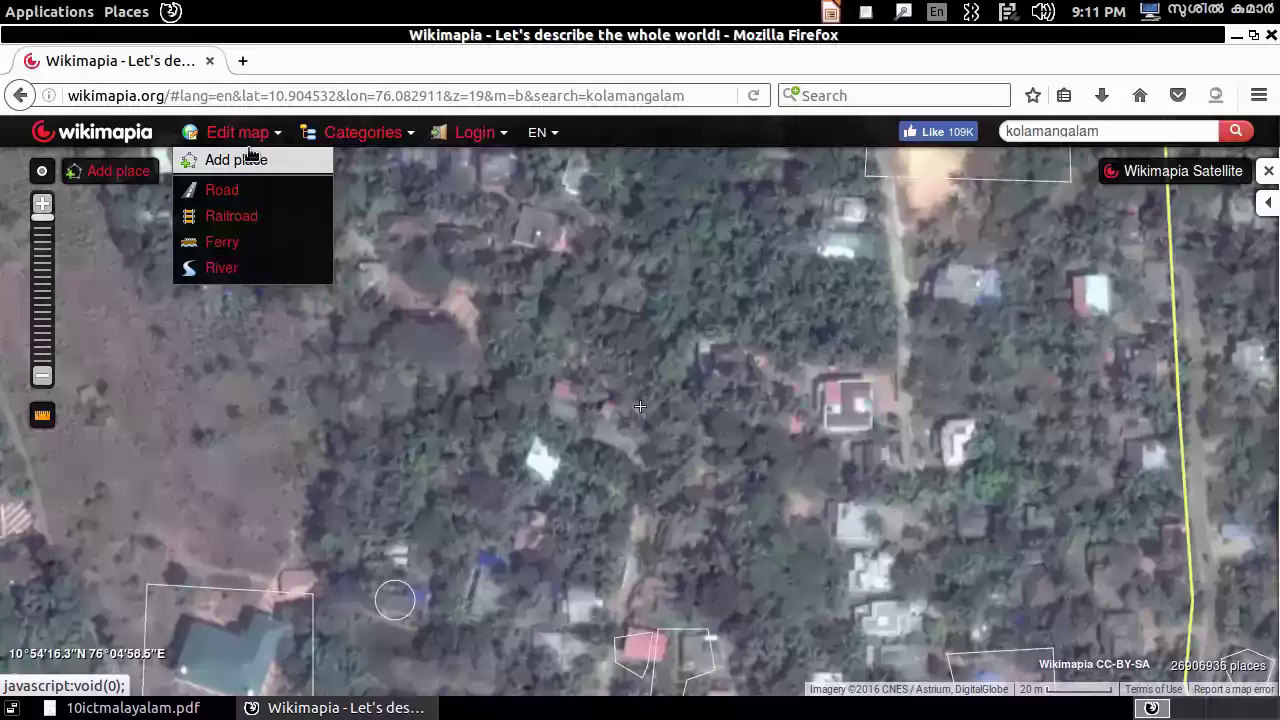
- Use Edit map > Add place to trace a four-corner polygon around the house, closing it
click(250, 162)
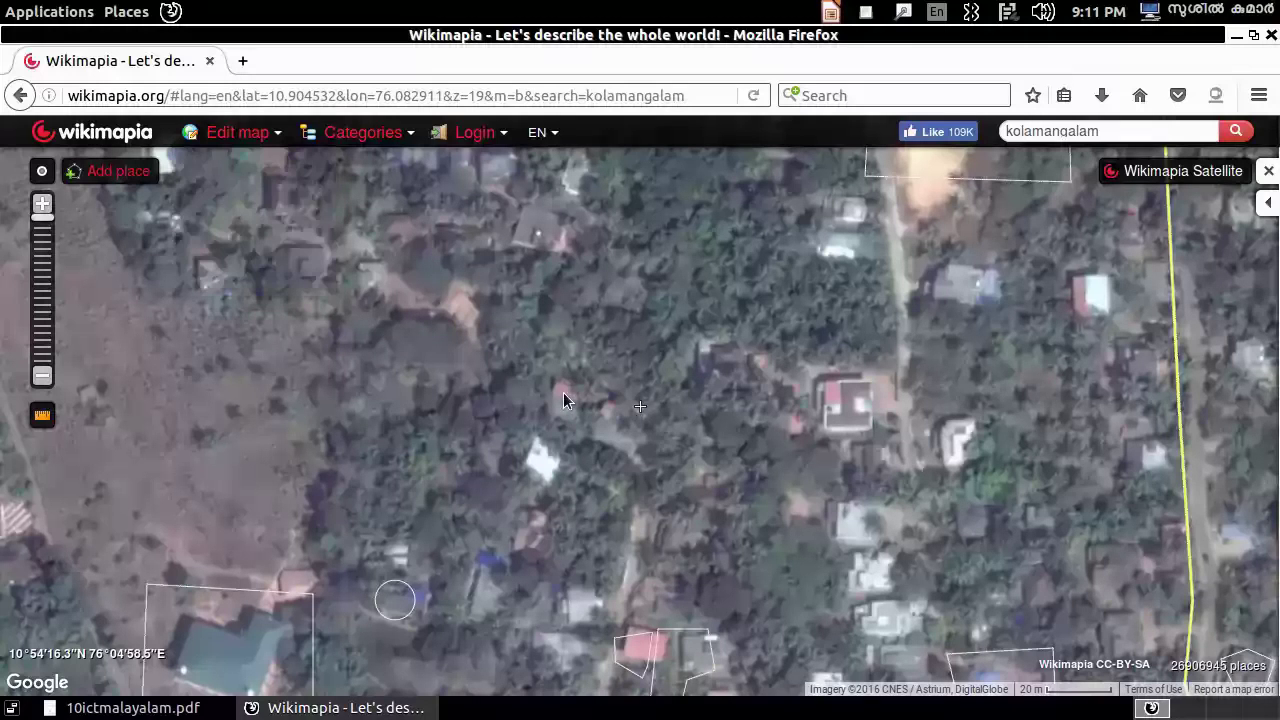
mouse_move(551, 393)
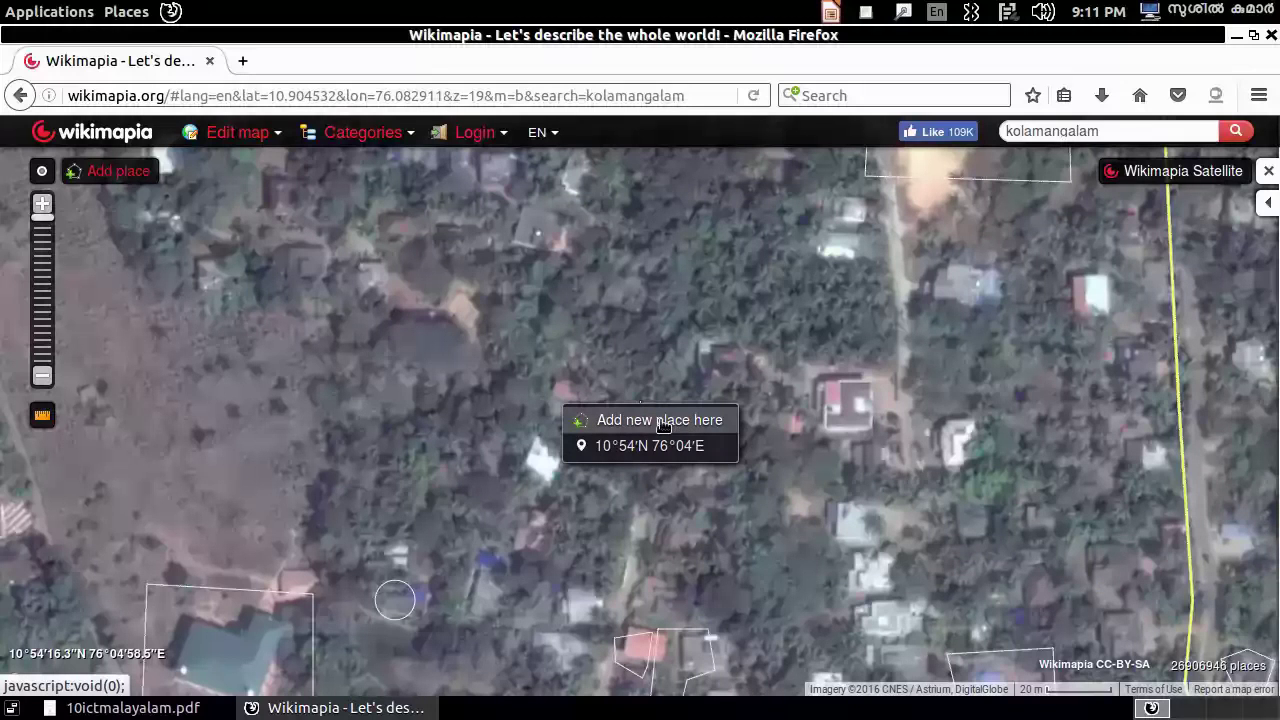
click(233, 133)
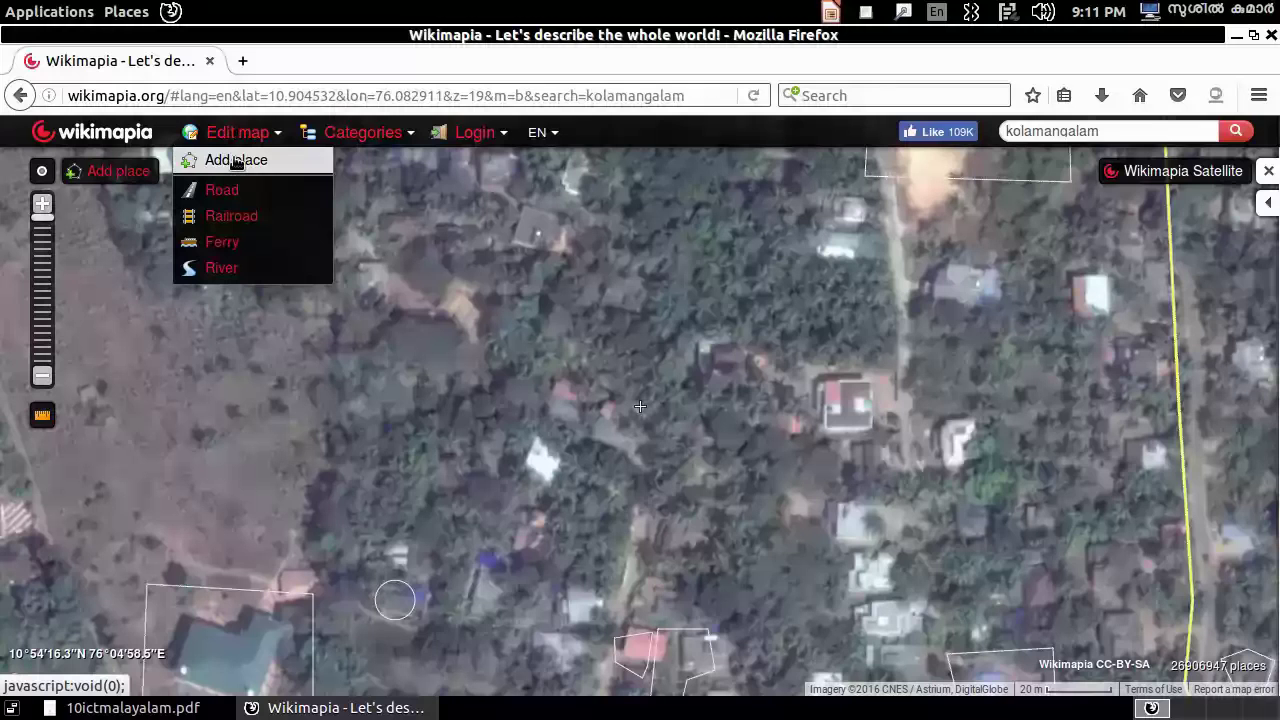
click(236, 161)
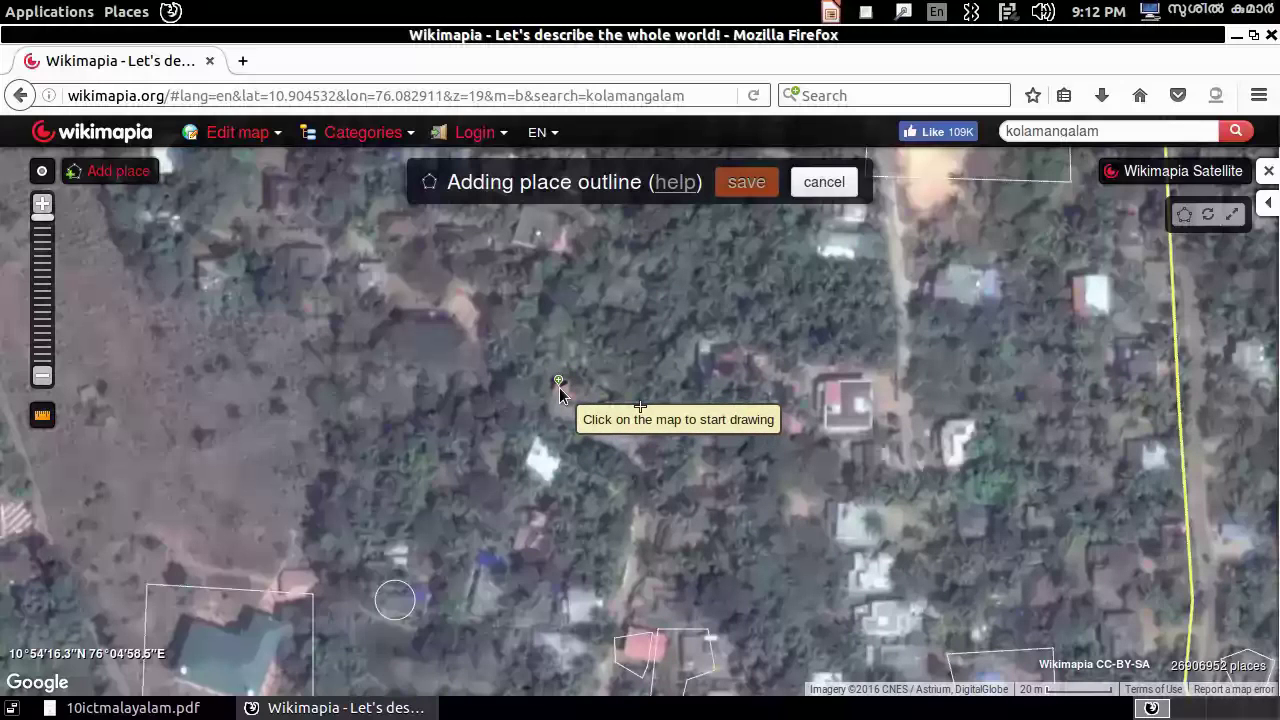
click(559, 387)
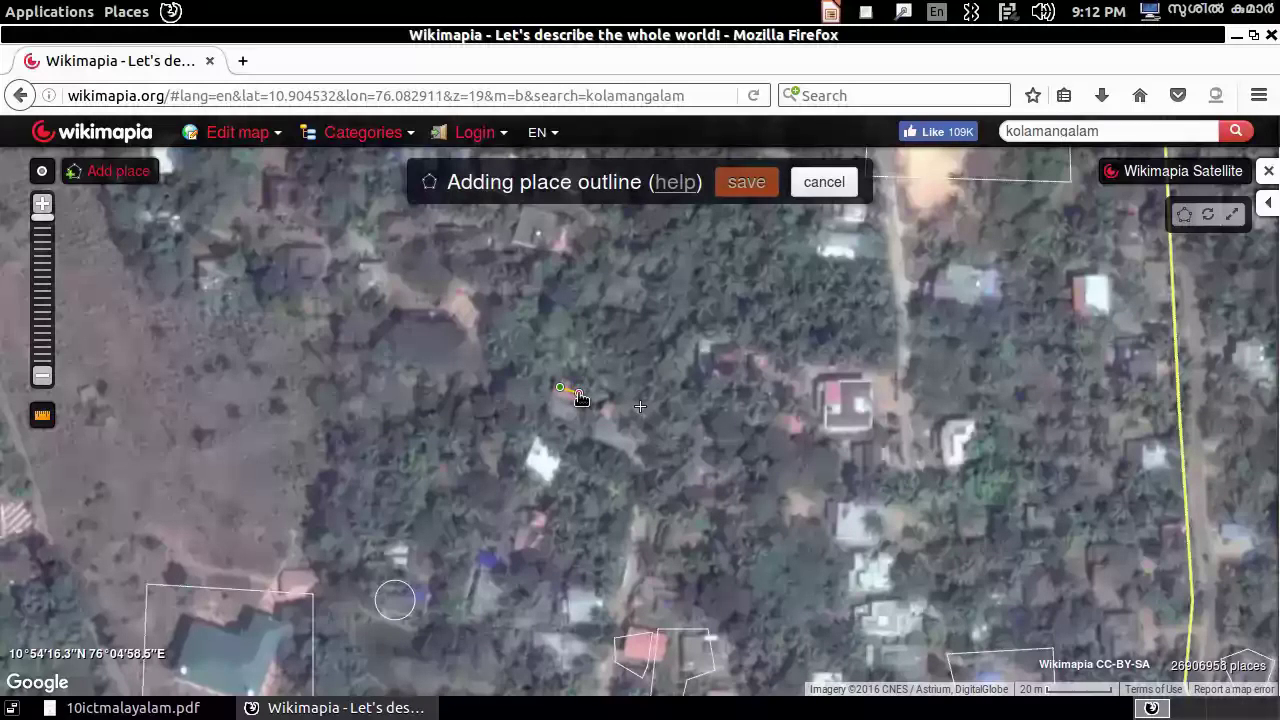
click(578, 392)
click(581, 428)
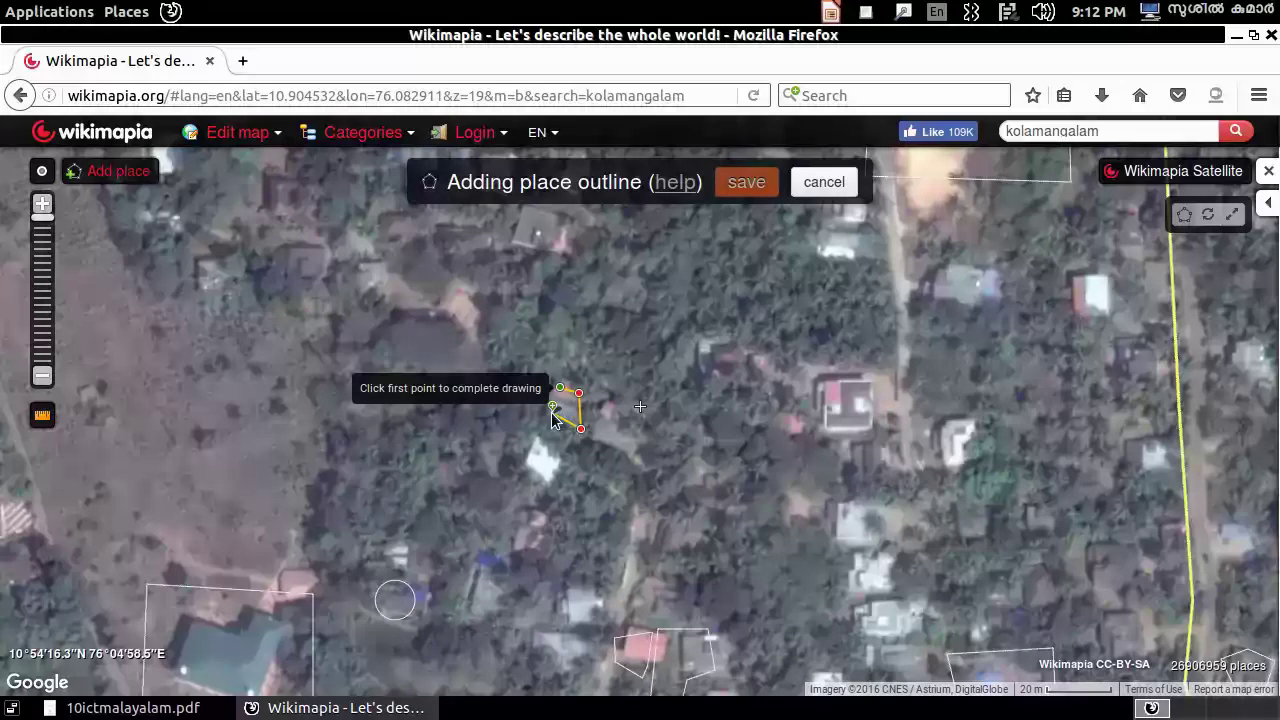
click(546, 413)
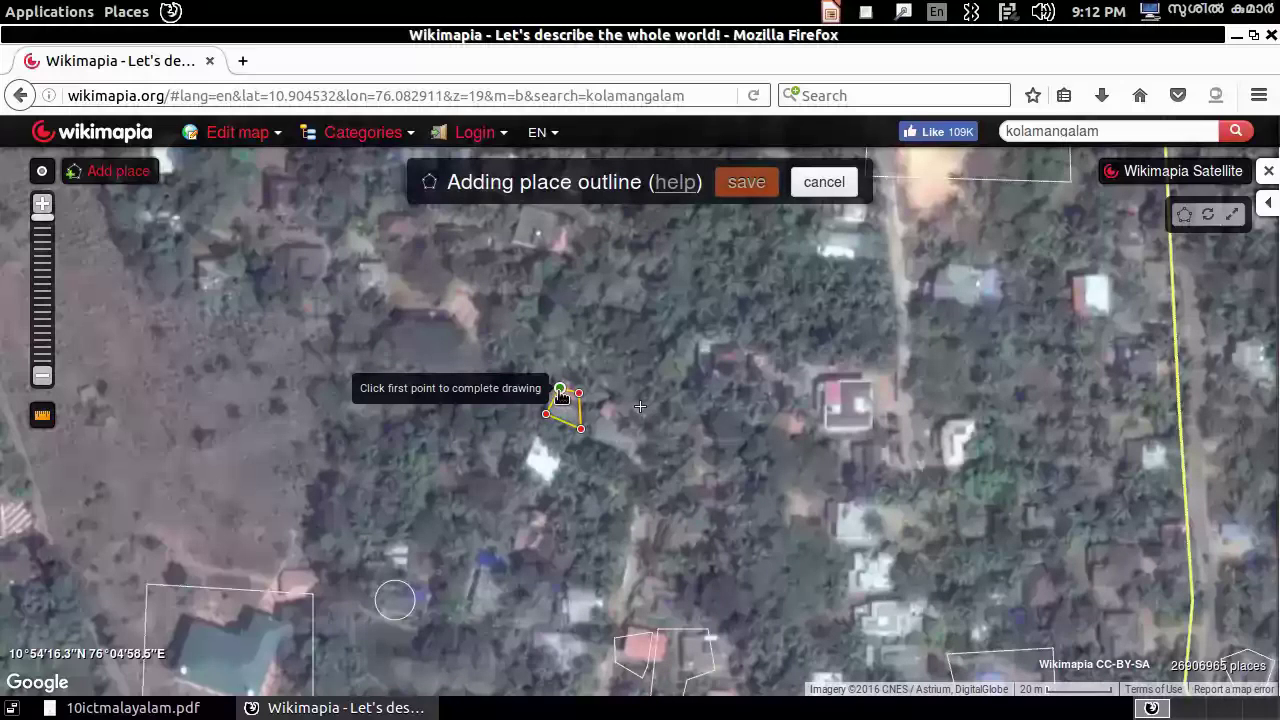
click(560, 390)
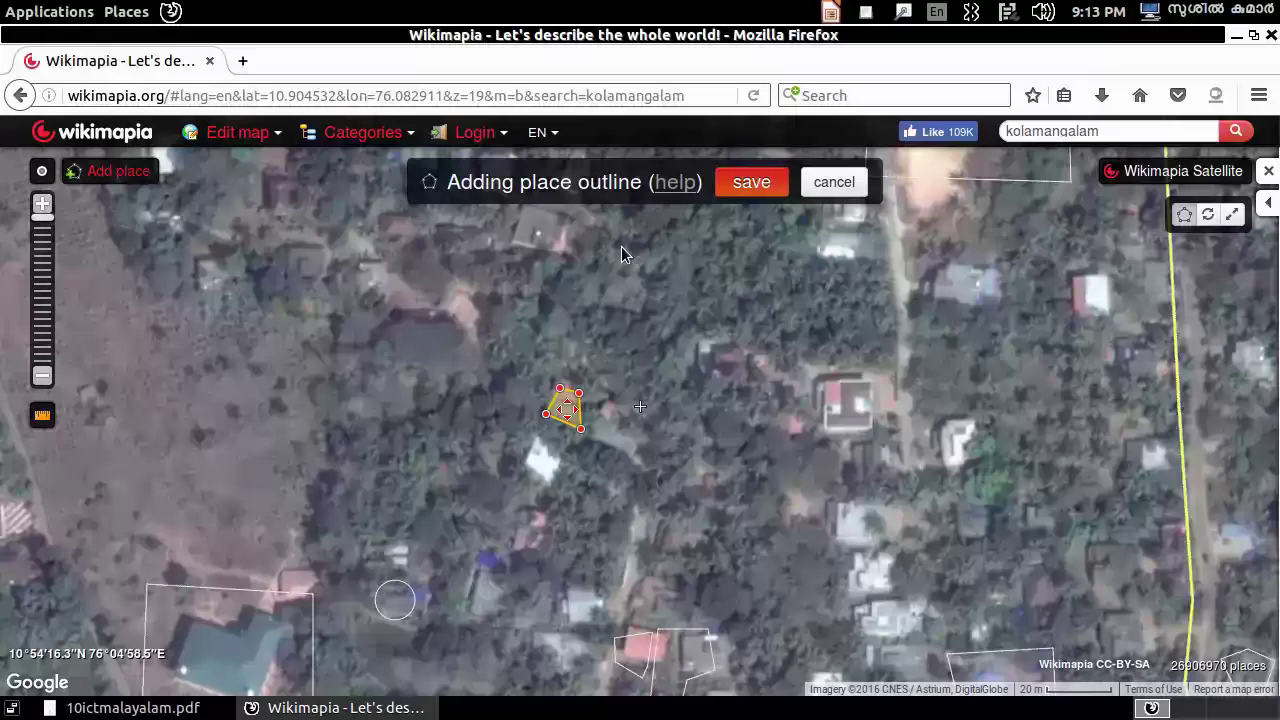
click(751, 181)
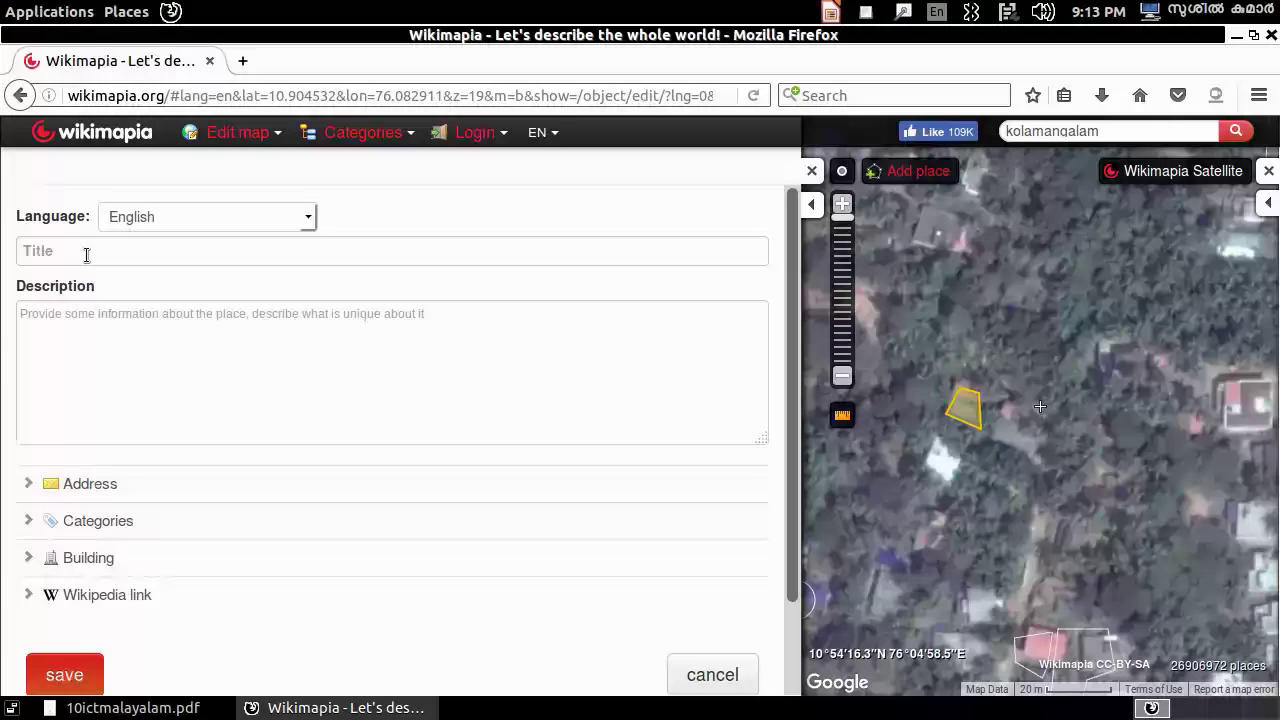
click(86, 254)
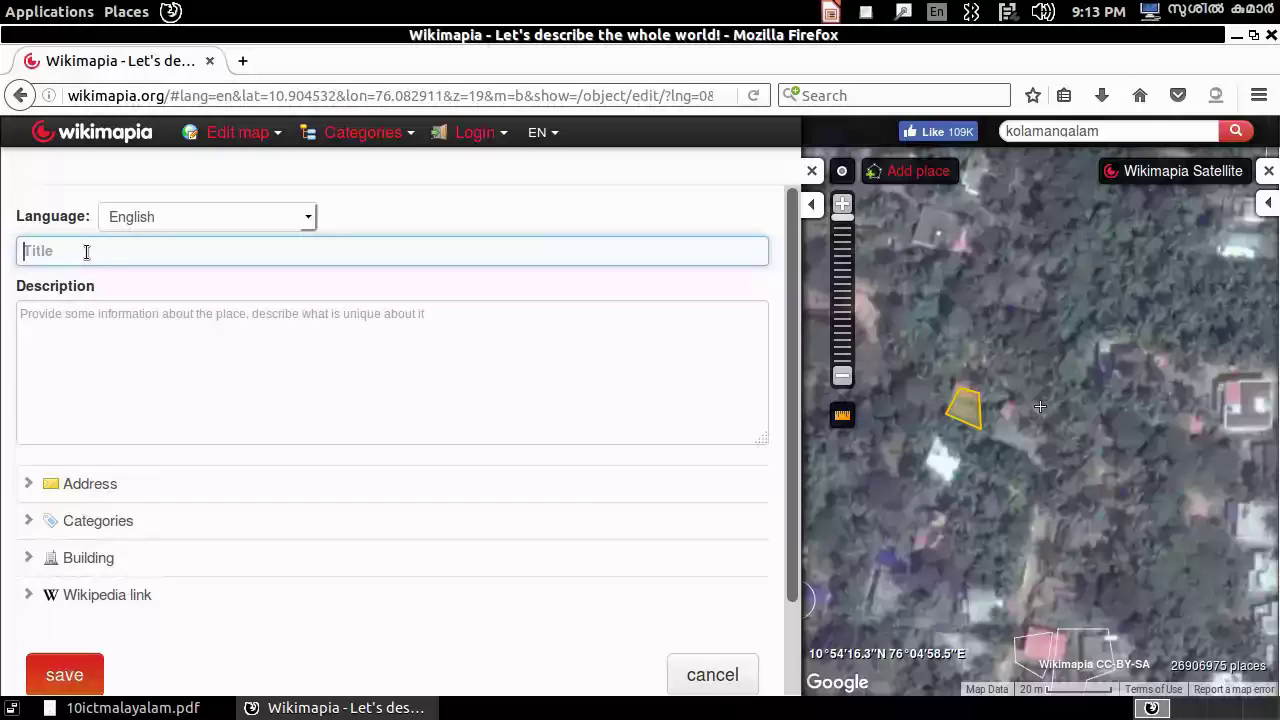
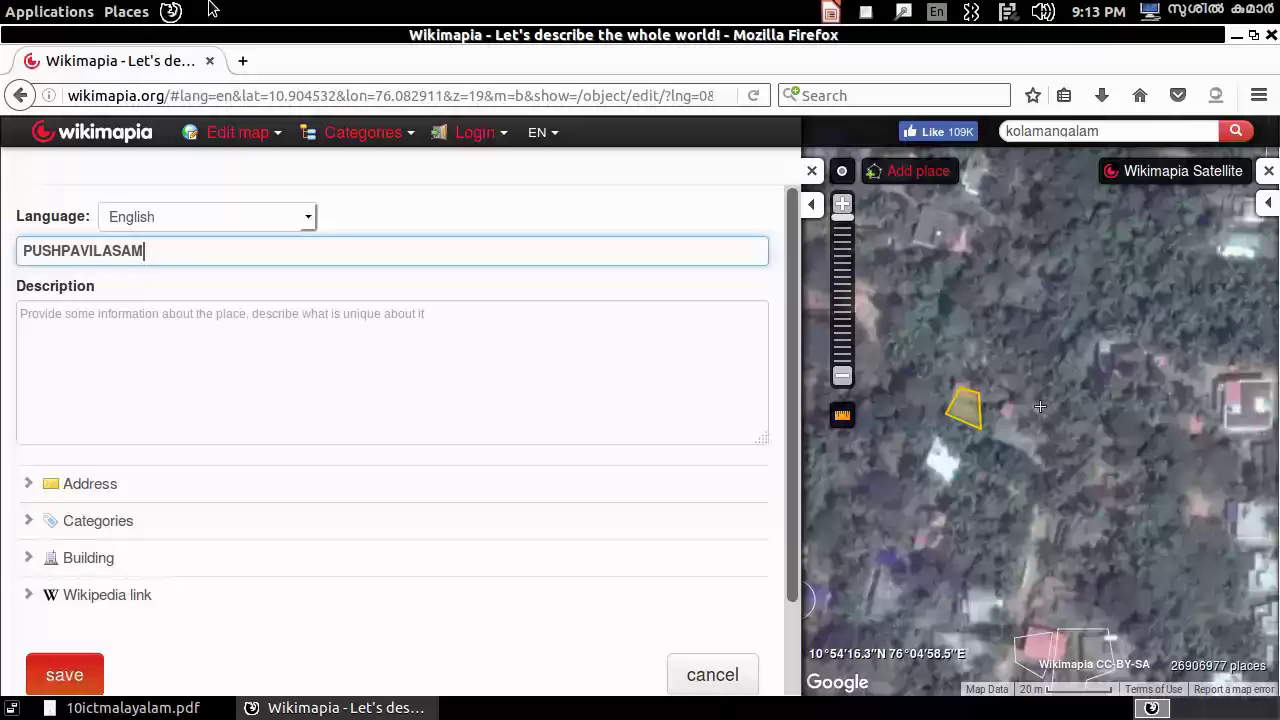
click(38, 318)
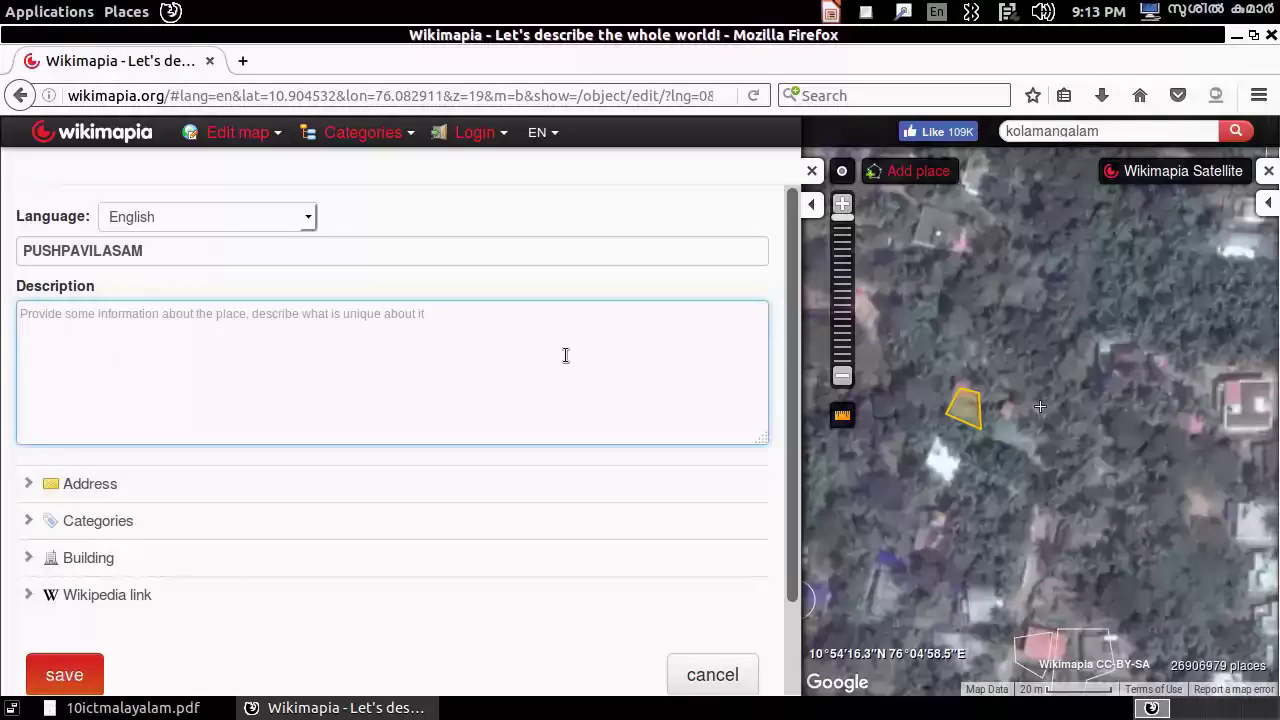
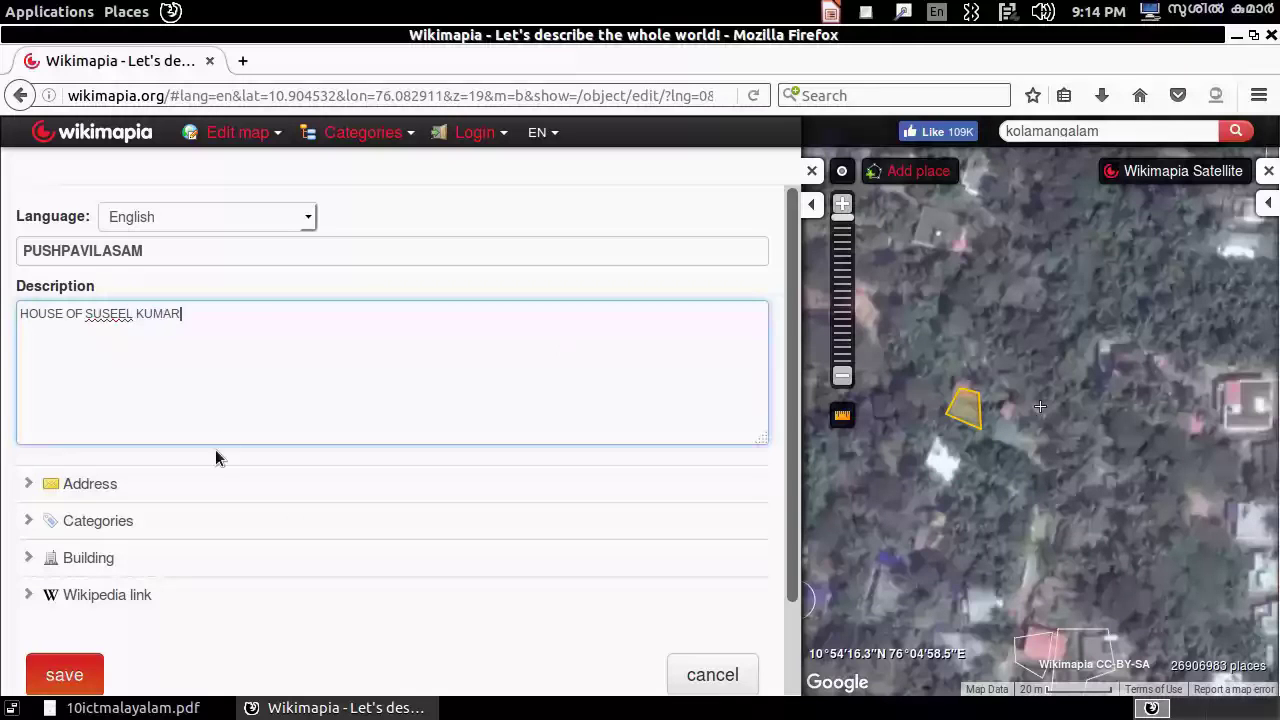
- Set the address to the first suggested street and tag the place with the house category
click(52, 487)
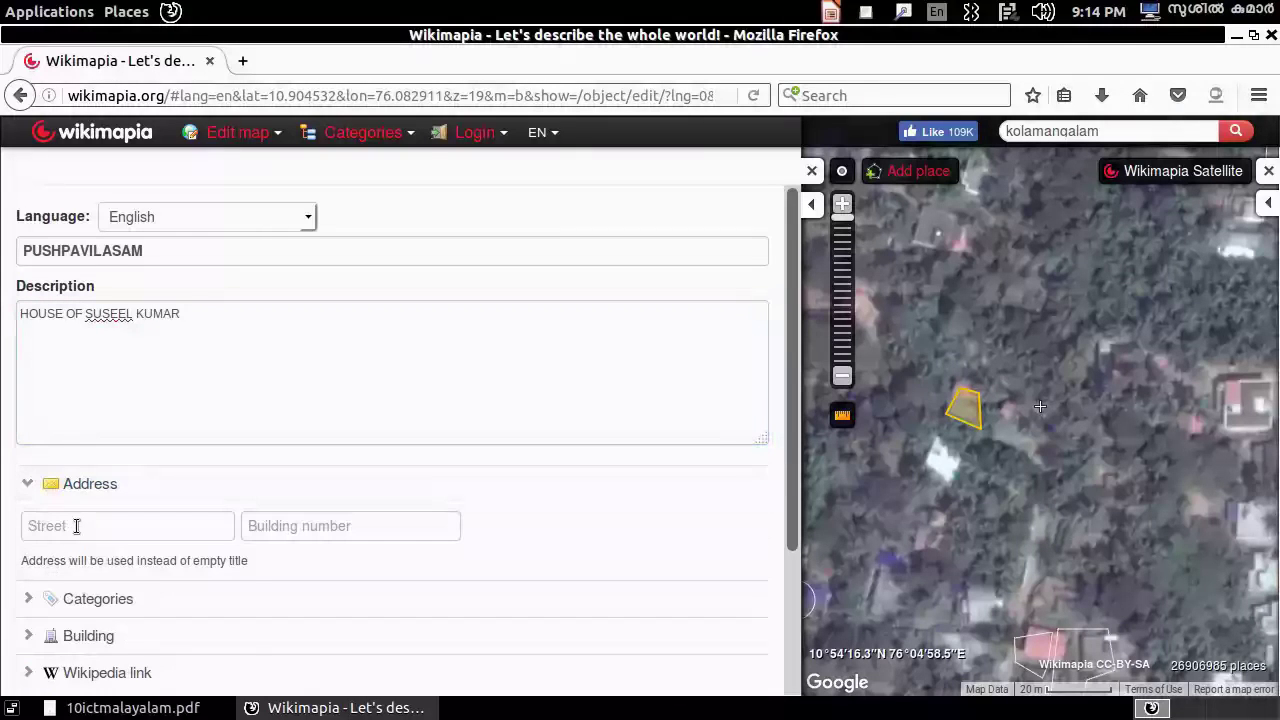
click(76, 526)
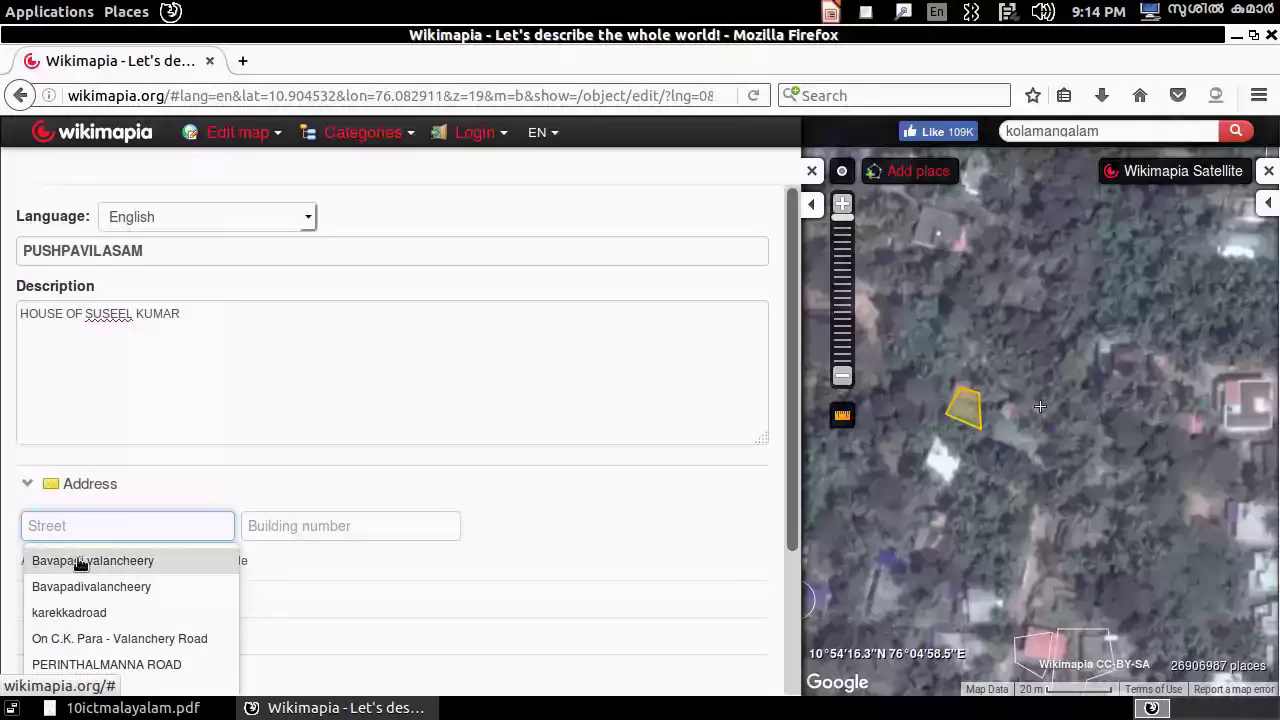
click(80, 561)
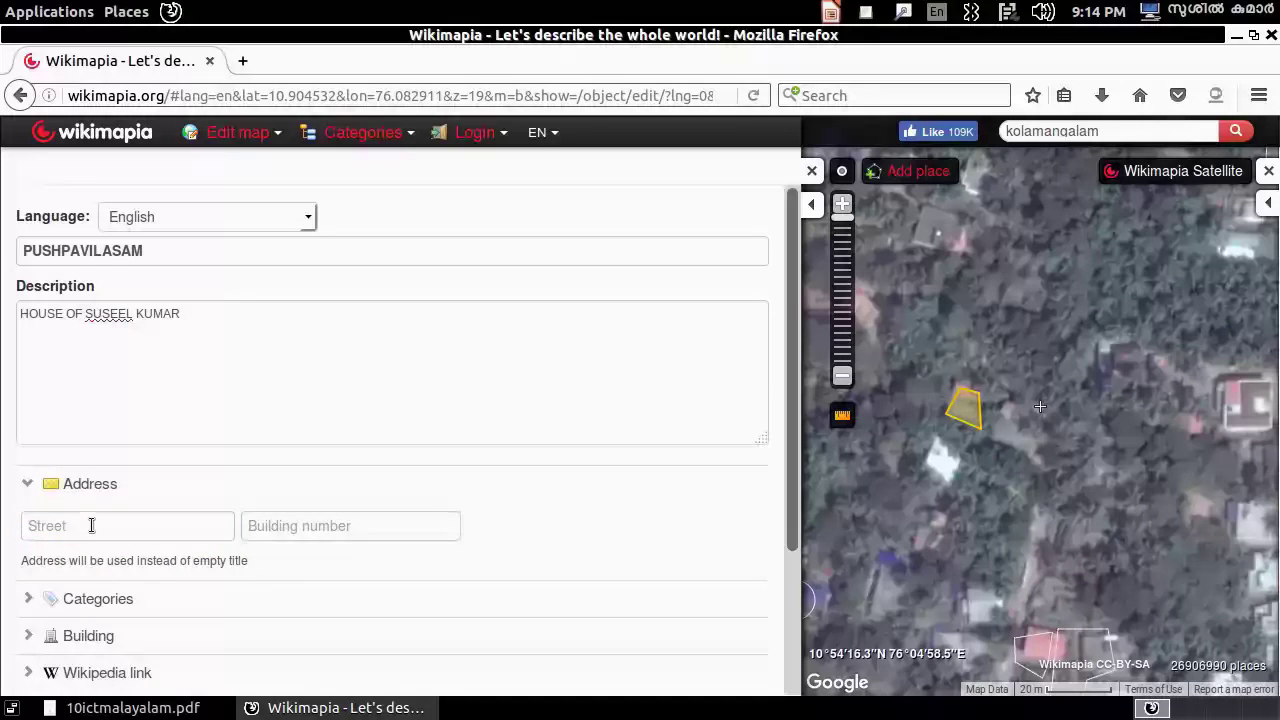
scroll(233, 464, down, 3)
click(305, 385)
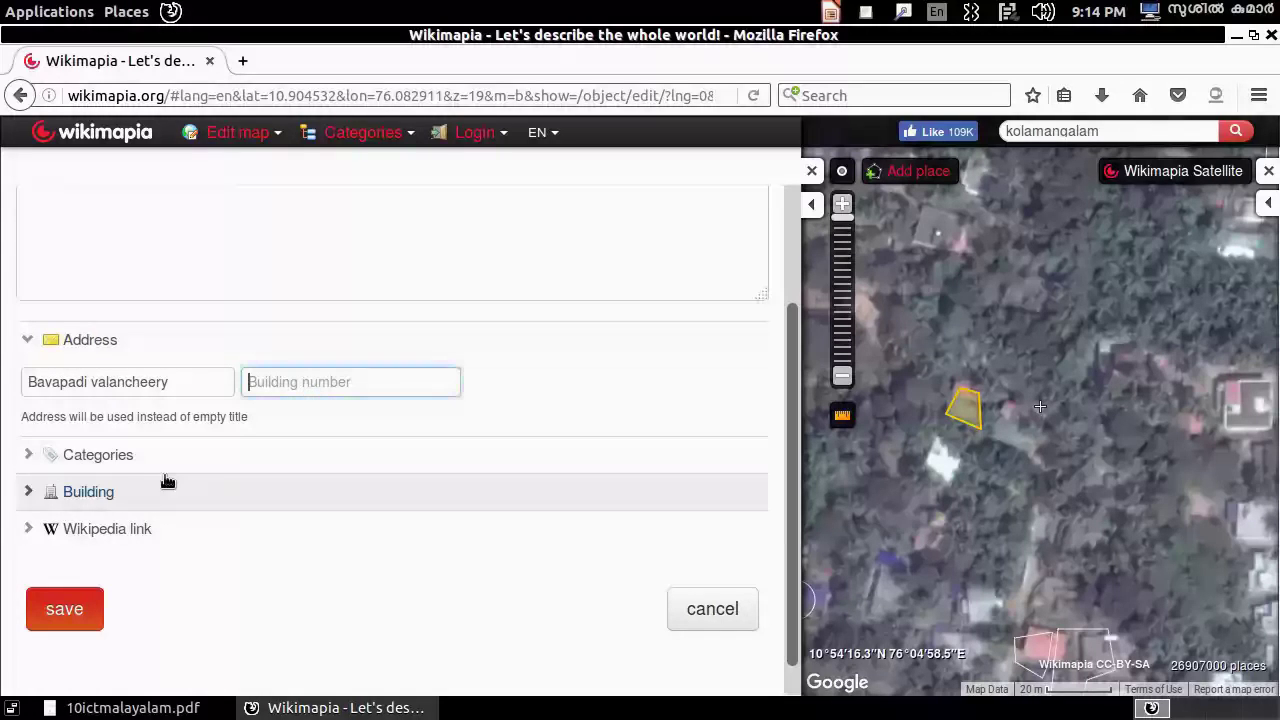
click(36, 455)
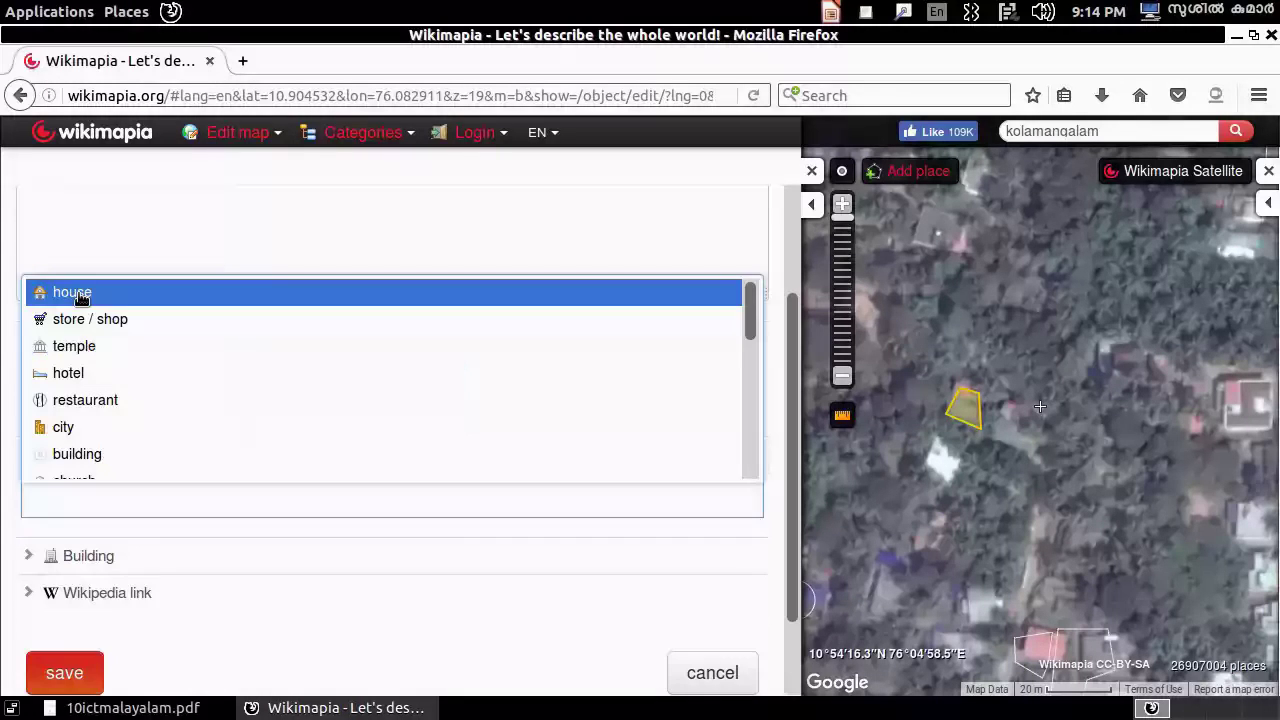
click(80, 292)
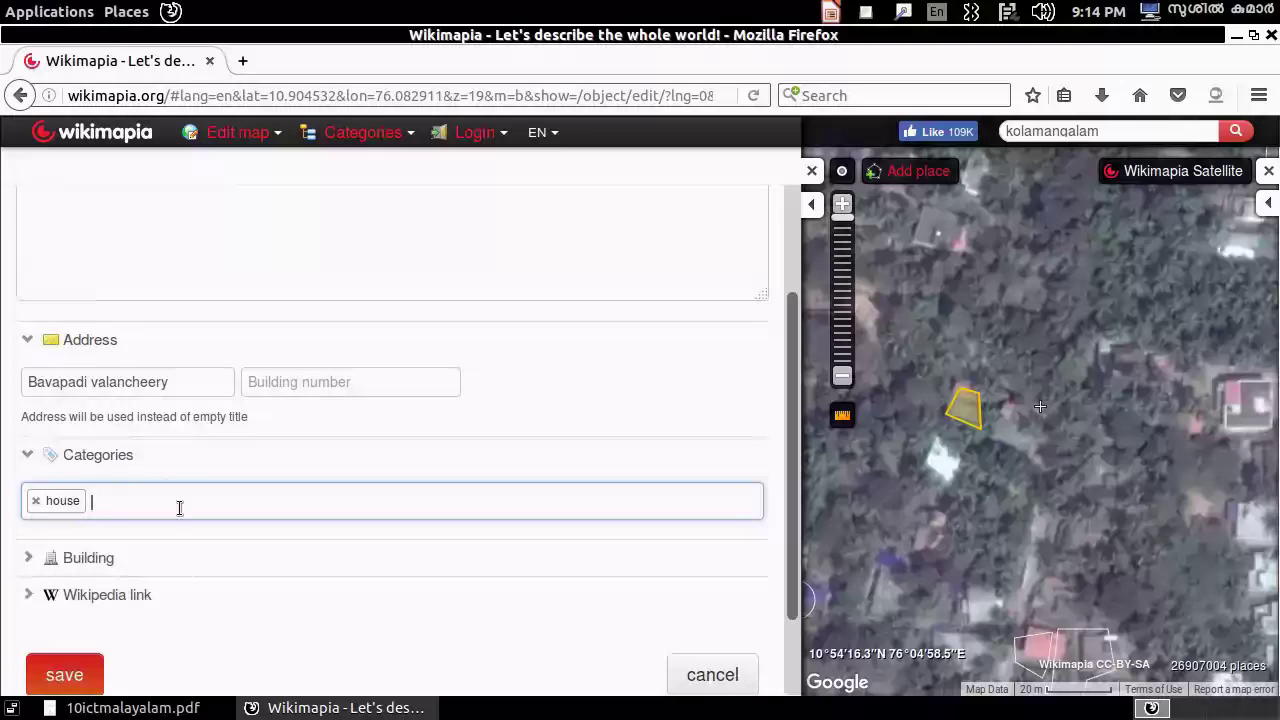
scroll(183, 569, down, 2)
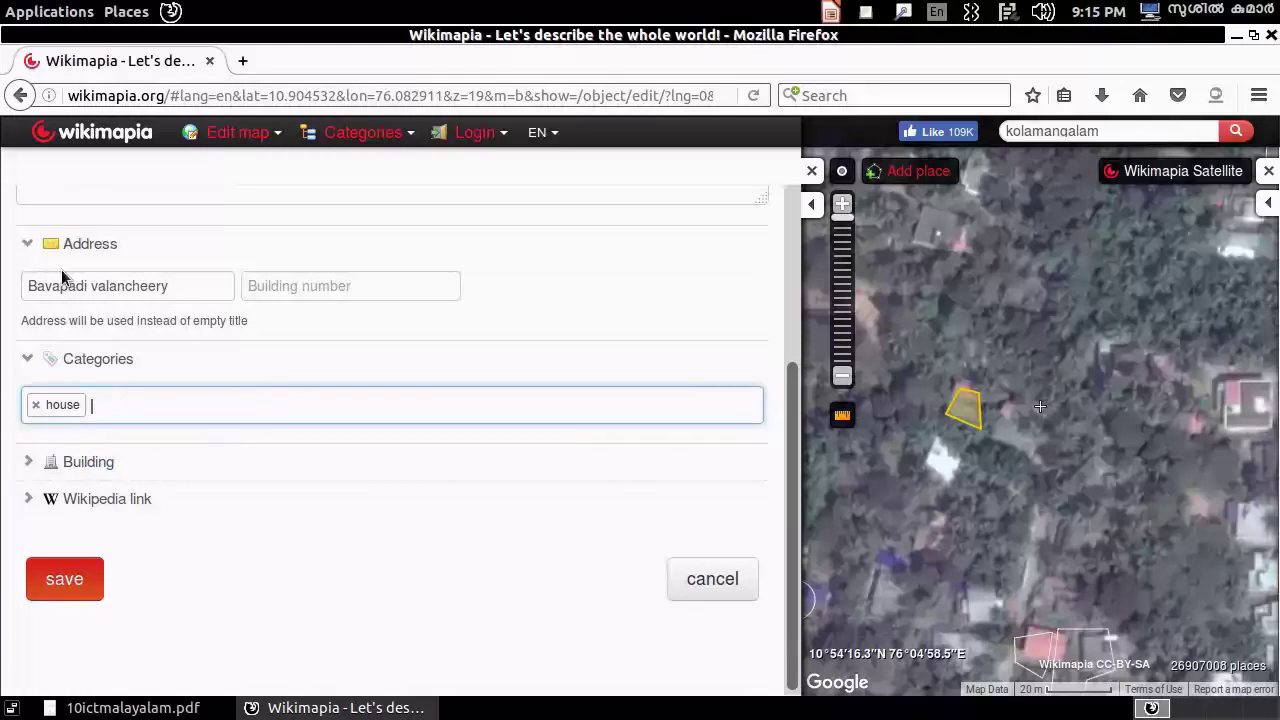
click(64, 580)
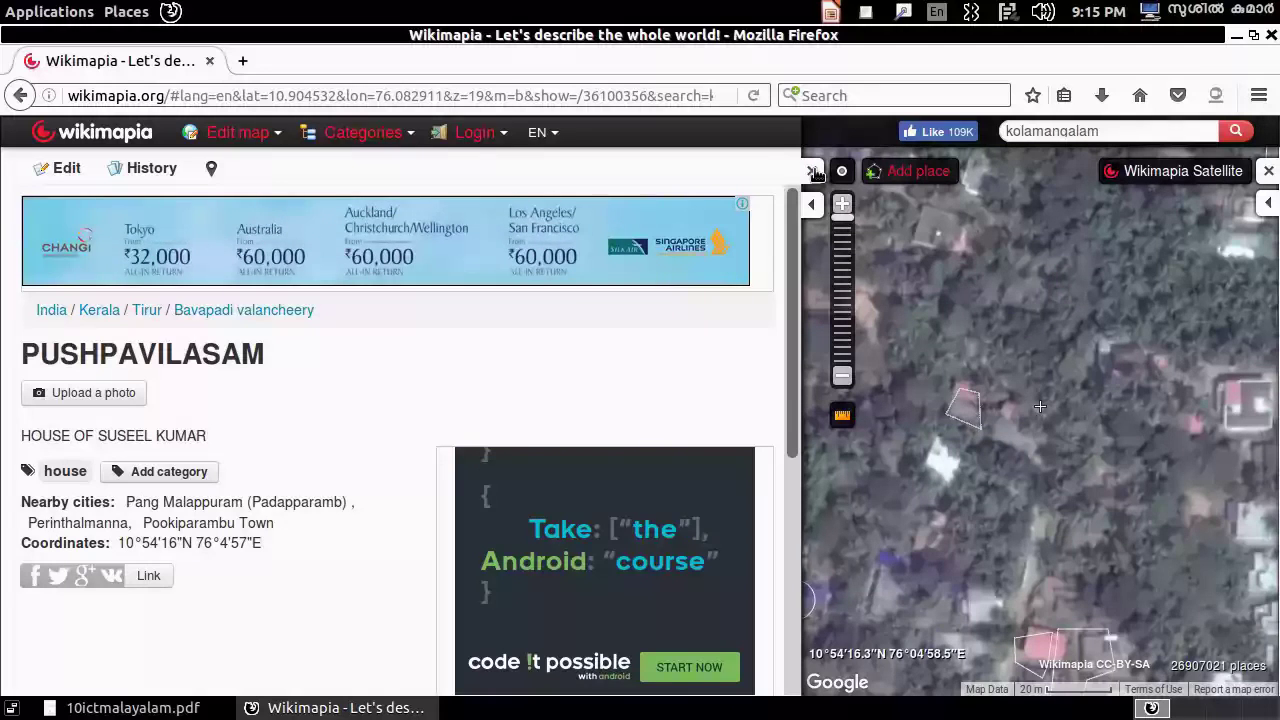
click(813, 171)
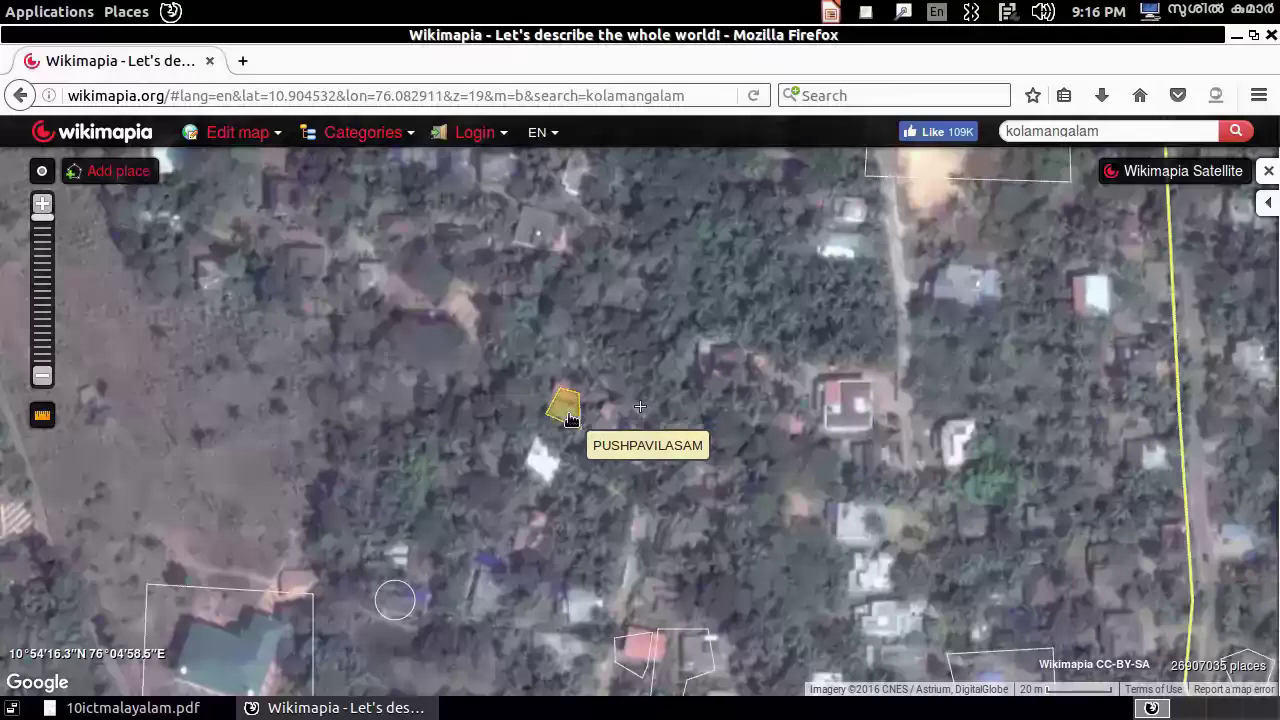
click(566, 408)
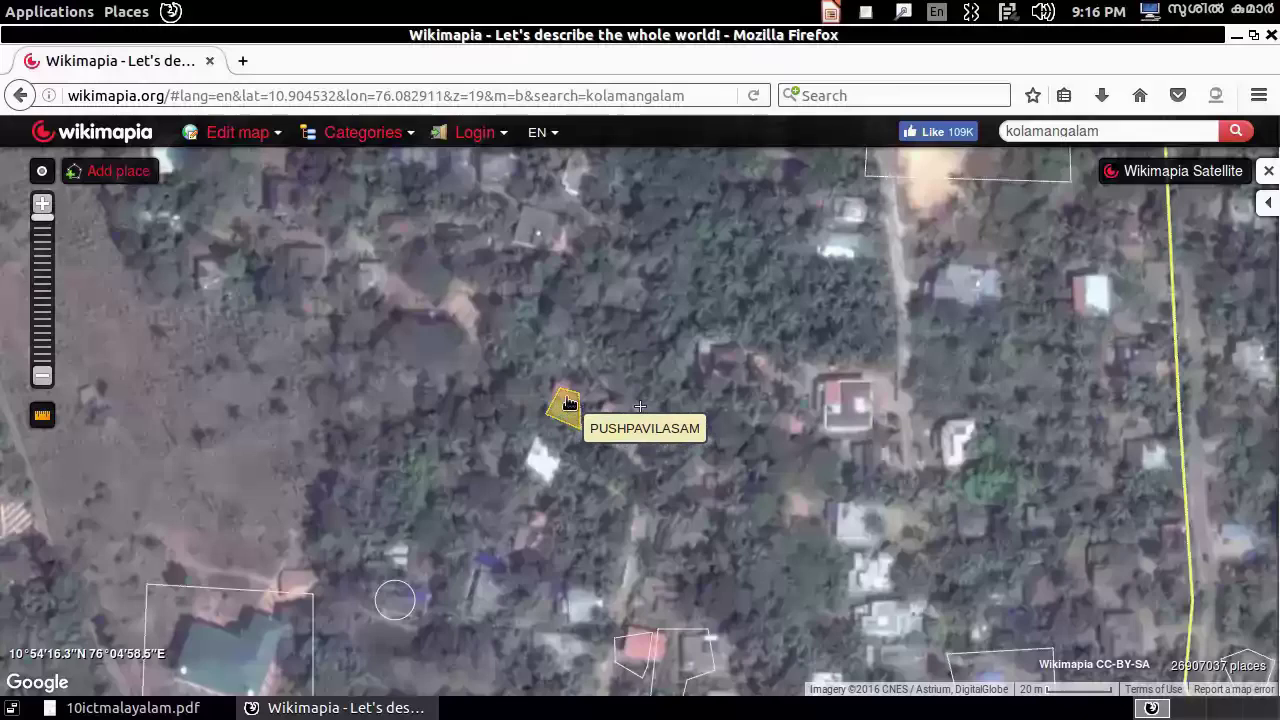